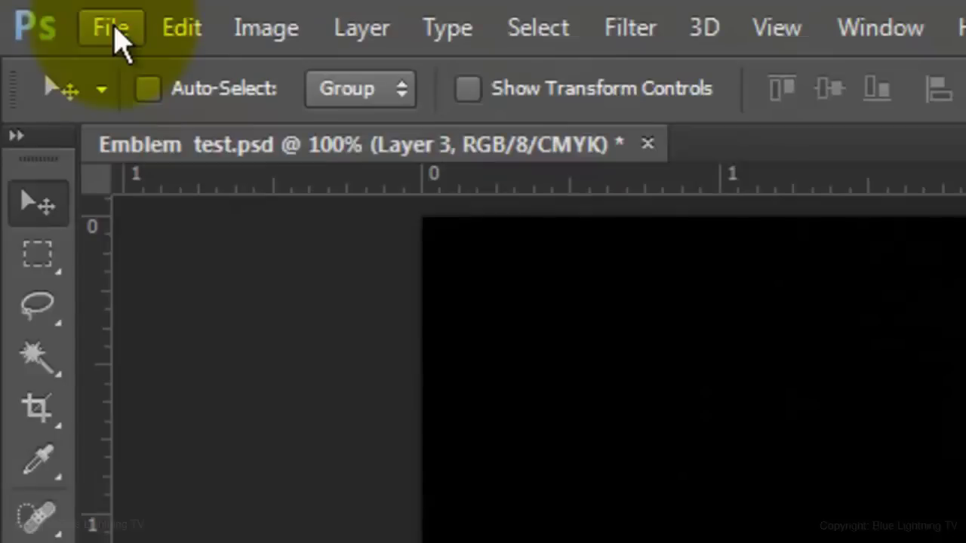
Create the 'Emblem Logo' document at 1200 × 900 px, 150 ppi, and fill its Background black.
{"action": "left_click", "coordinate": [113, 29]}
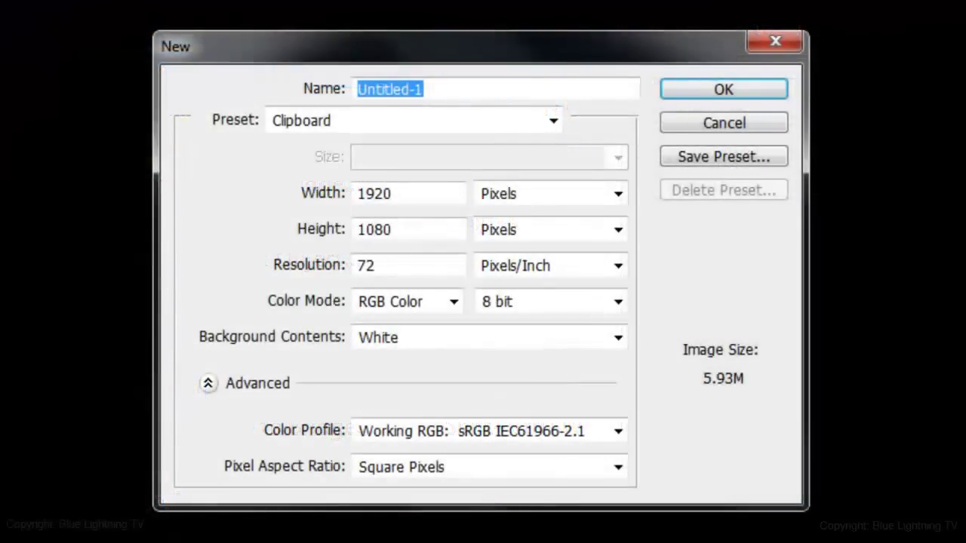
{"action": "type", "text": "Emblem Logo"}
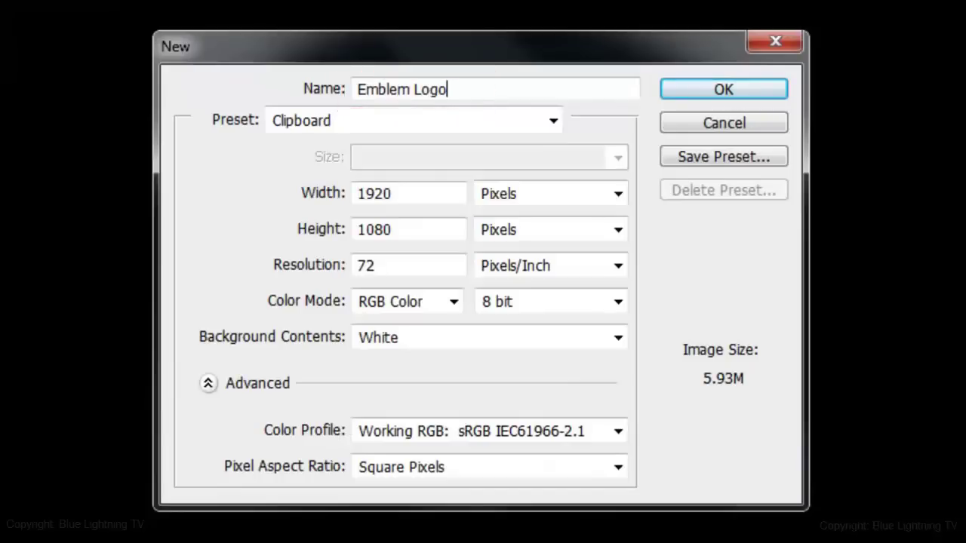
{"action": "key", "text": "Tab"}
{"action": "type", "text": "1200"}
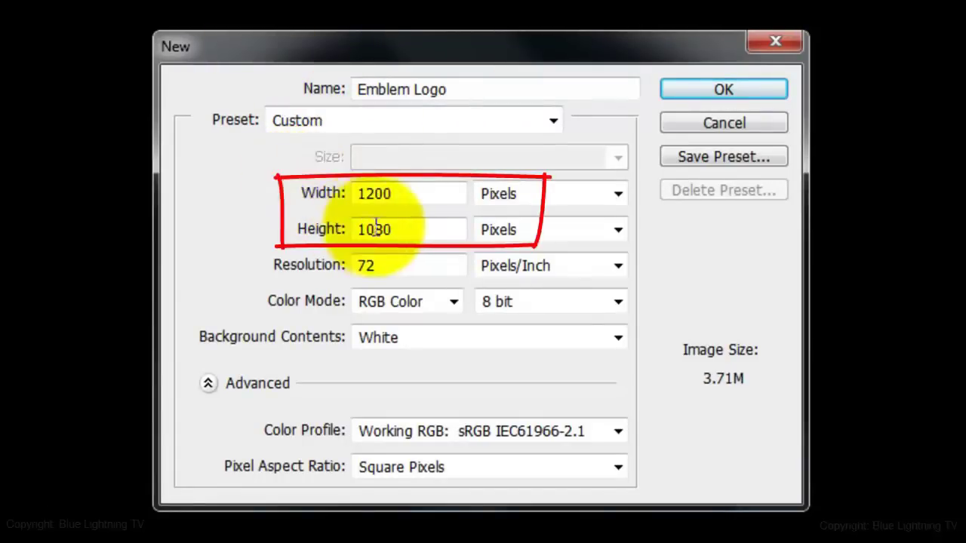
{"action": "key", "text": "Tab"}
{"action": "type", "text": "900"}
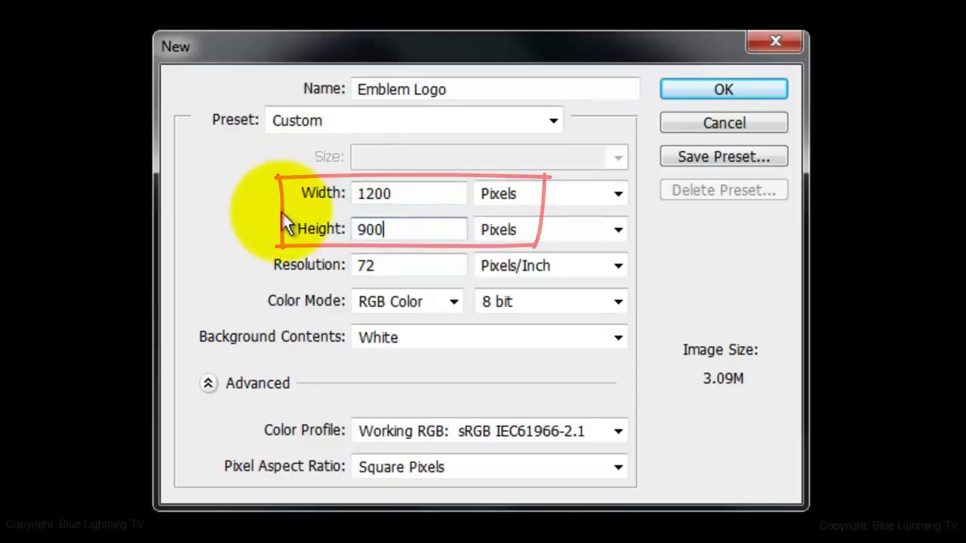
{"action": "key", "text": "Tab"}
{"action": "type", "text": "150"}
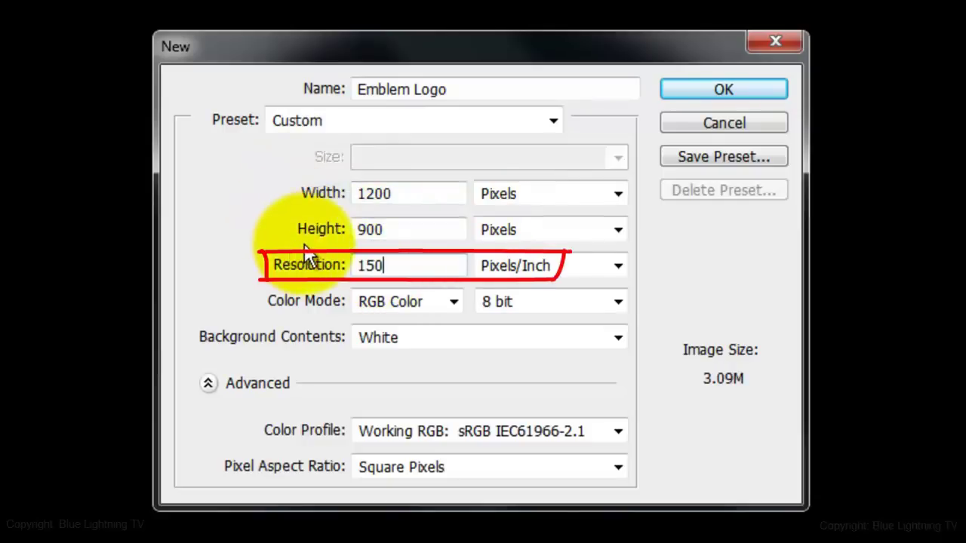
{"action": "left_click", "coordinate": [700, 91]}
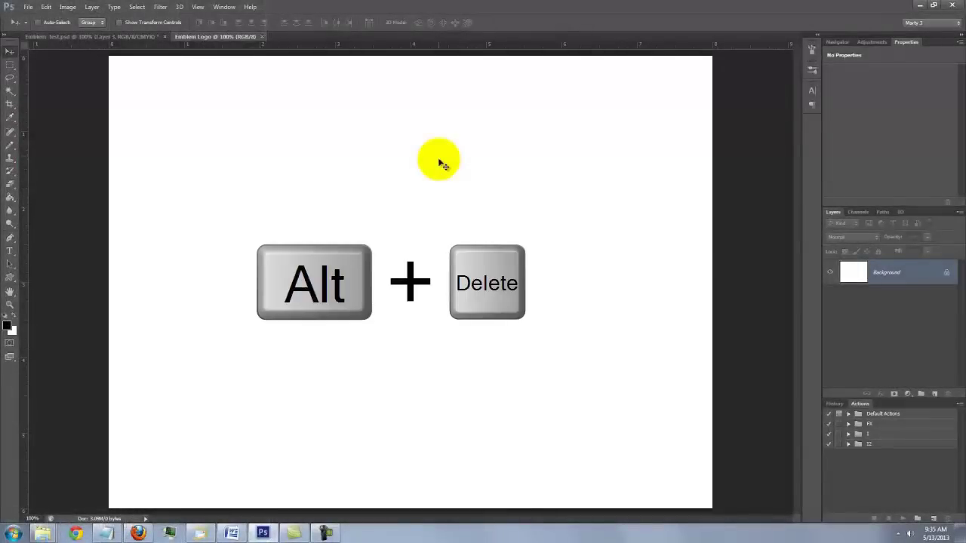
{"action": "key", "text": "alt+Delete"}
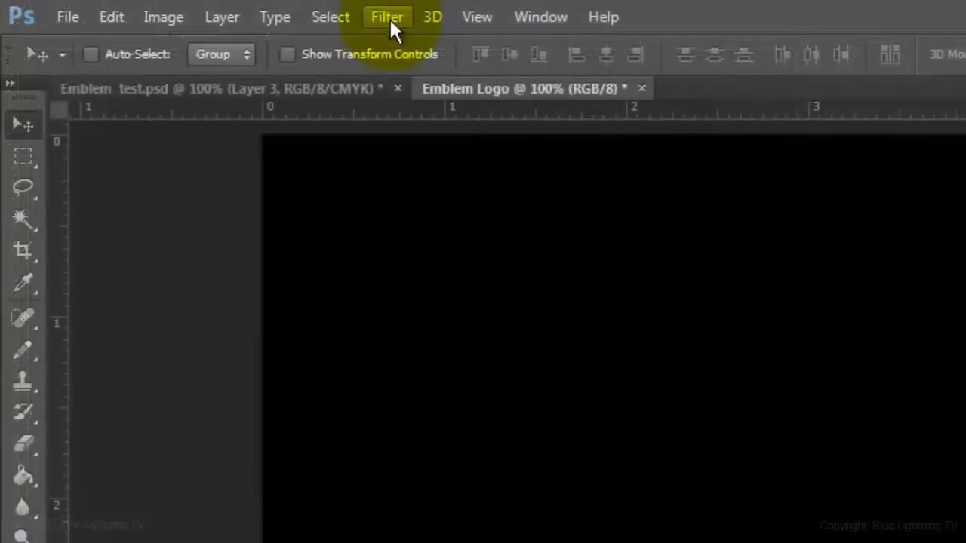
Render a Lens Flare at 130% brightness centred on the black background.
{"action": "left_click", "coordinate": [160, 7]}
{"action": "mouse_move", "coordinate": [424, 351]}
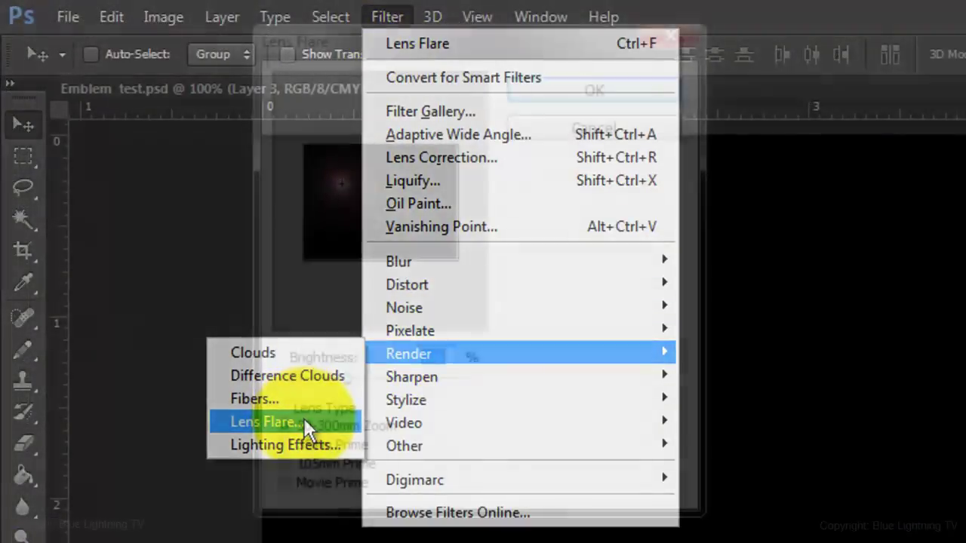
{"action": "left_click", "coordinate": [303, 420]}
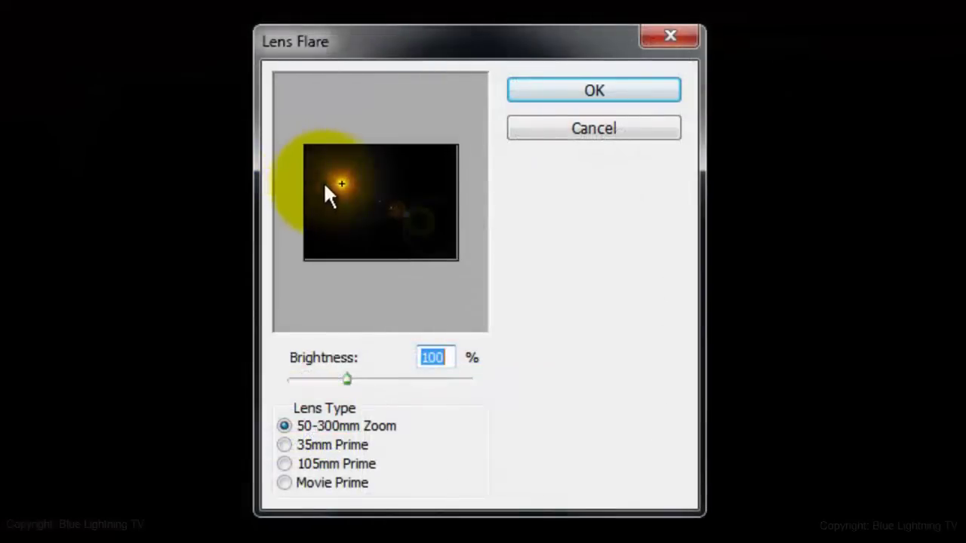
{"action": "left_click_drag", "start_coordinate": [324, 186], "coordinate": [371, 200]}
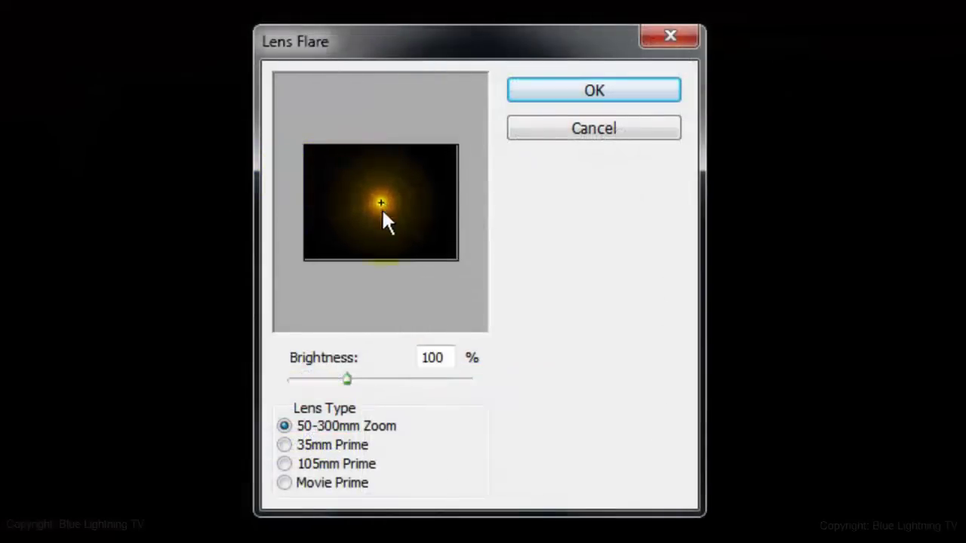
{"action": "left_click", "coordinate": [353, 365]}
{"action": "type", "text": "130"}
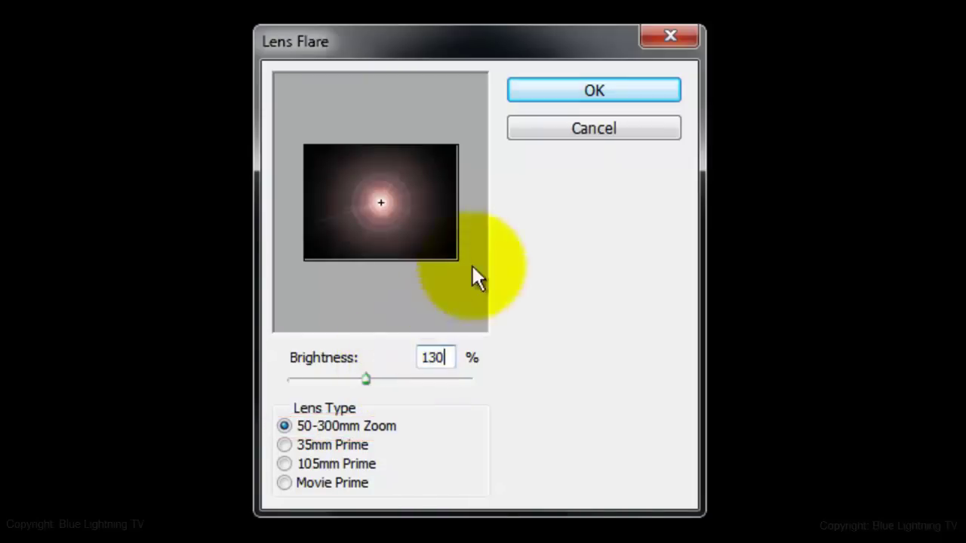
{"action": "left_click", "coordinate": [587, 94]}
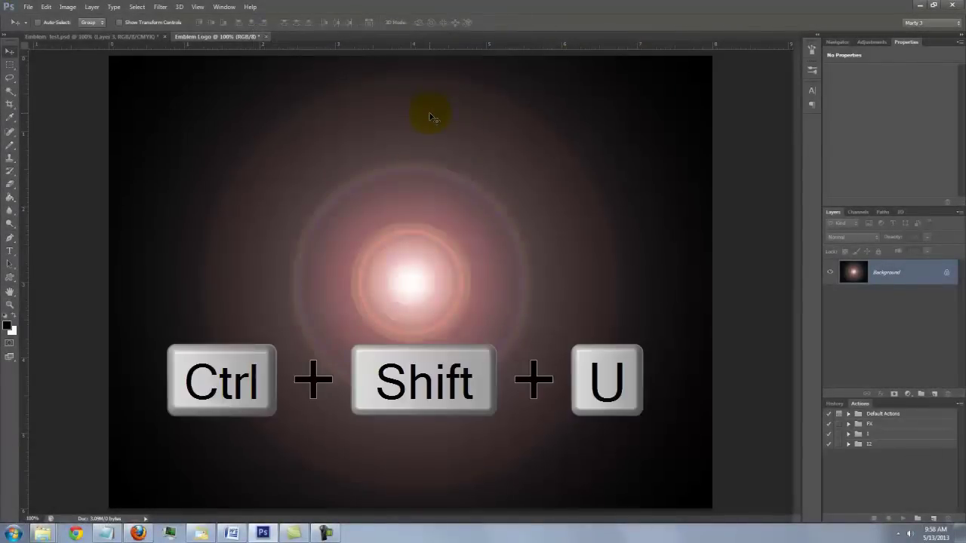
Desaturate the flared background to grayscale and bring up the Filter Gallery for its texture.
{"action": "key", "text": "ctrl+shift+u"}
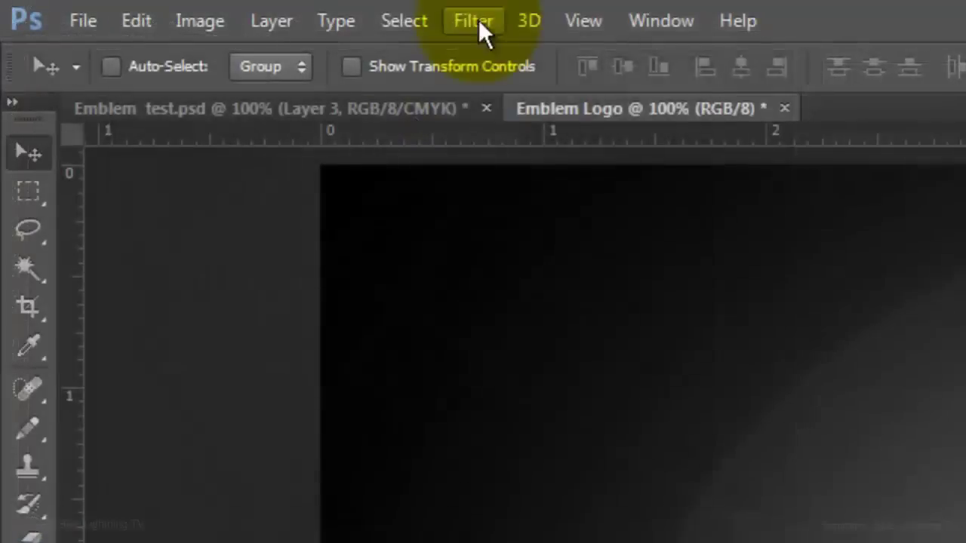
{"action": "left_click", "coordinate": [160, 7]}
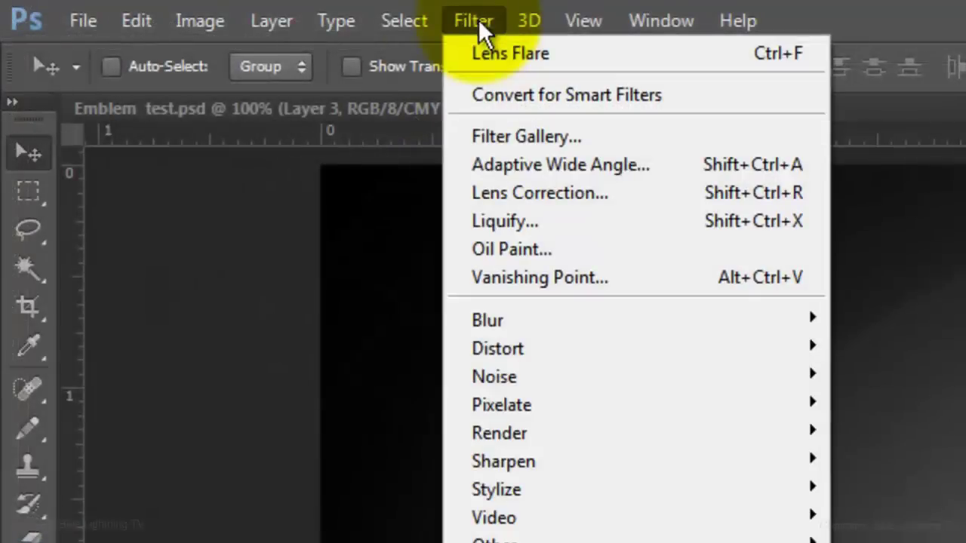
{"action": "left_click", "coordinate": [503, 136]}
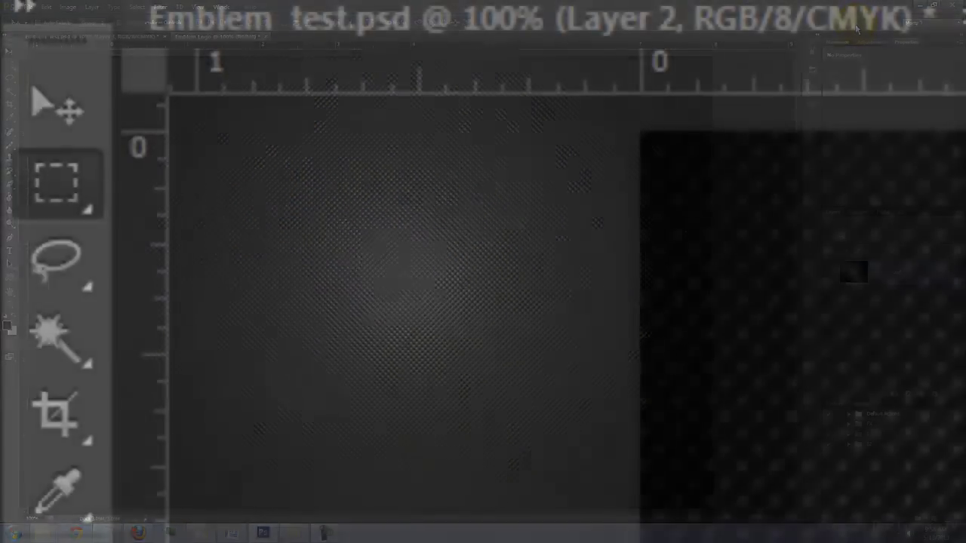
Draw a square marquee selection over the canvas centre and transform it to rotate into a diamond.
{"action": "left_click", "coordinate": [57, 185]}
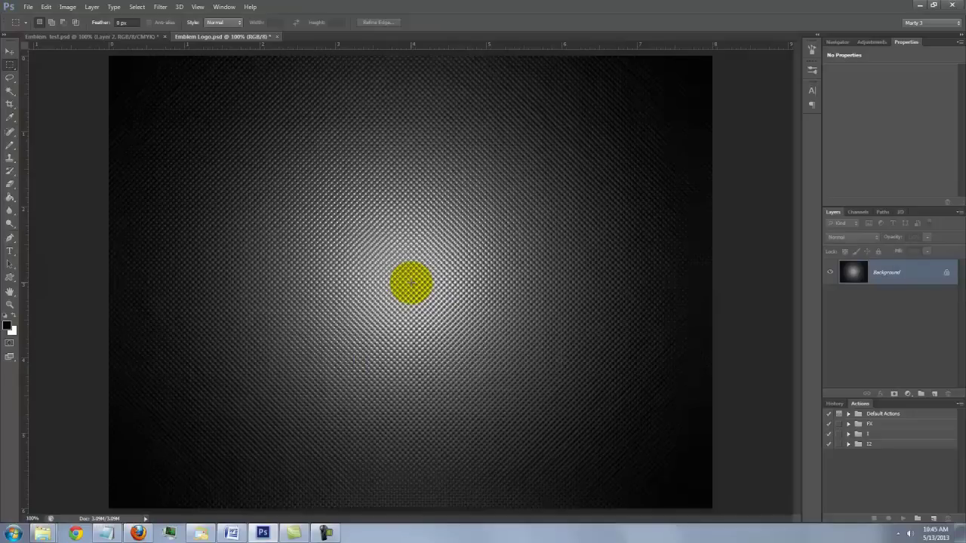
{"action": "left_click_drag", "start_coordinate": [411, 283], "coordinate": [554, 183]}
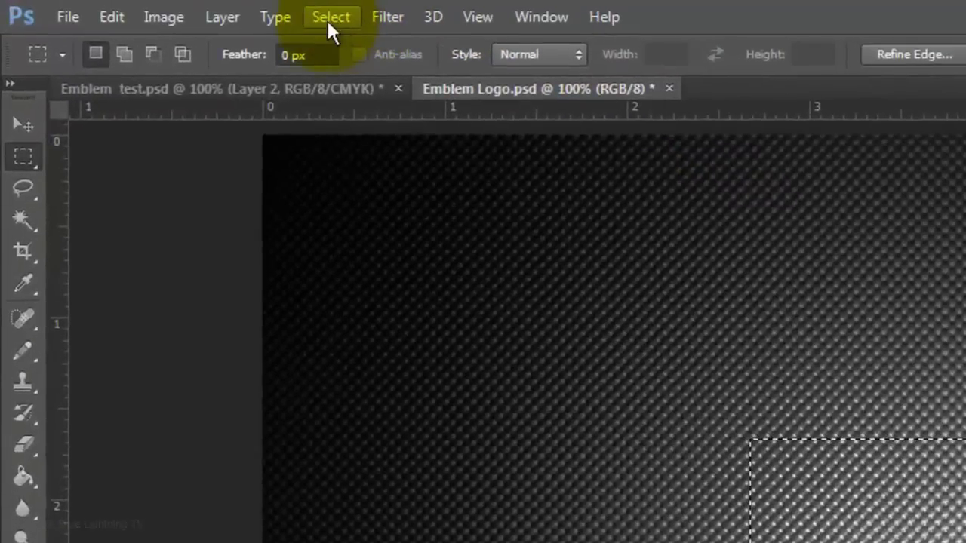
{"action": "left_click", "coordinate": [288, 16]}
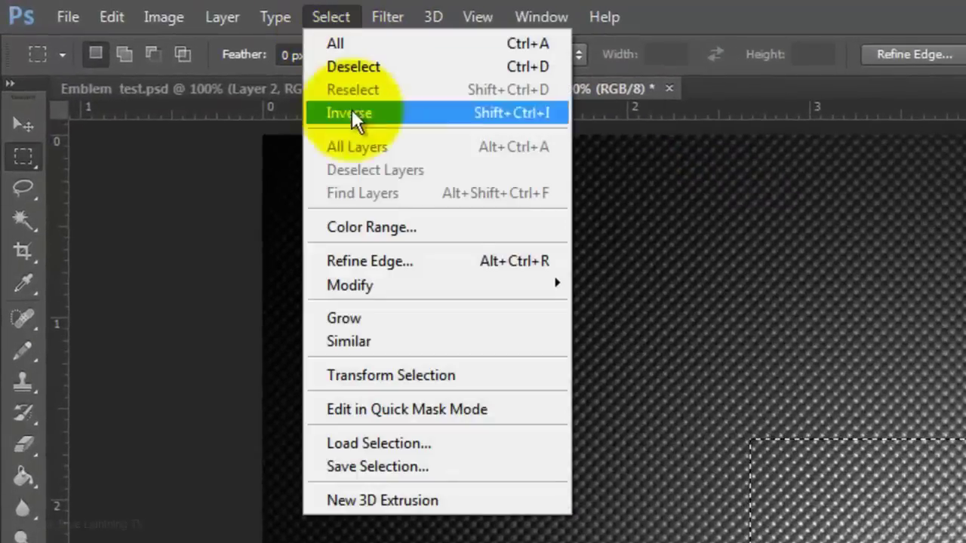
{"action": "left_click", "coordinate": [414, 375]}
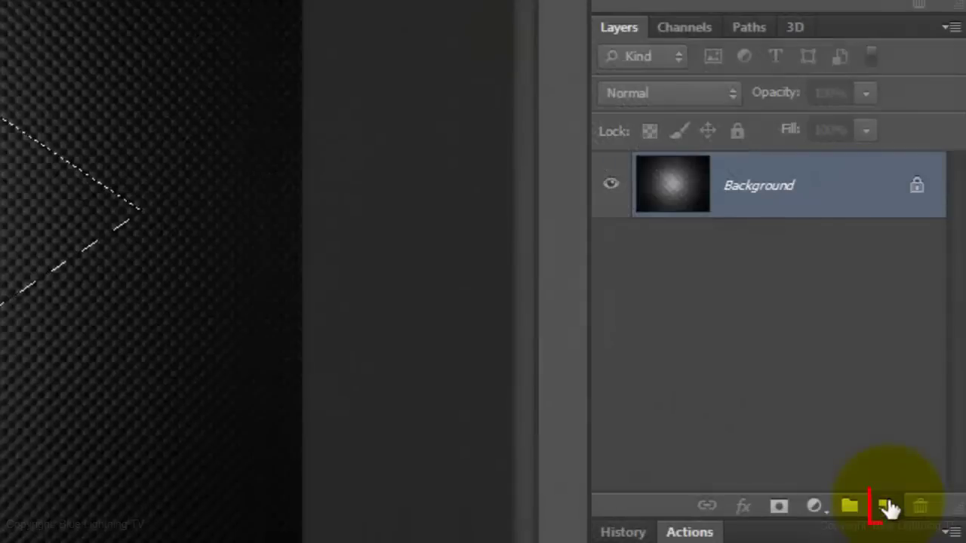
Add a new layer and stroke the diamond selection with a thick black outline.
{"action": "left_click", "coordinate": [889, 507]}
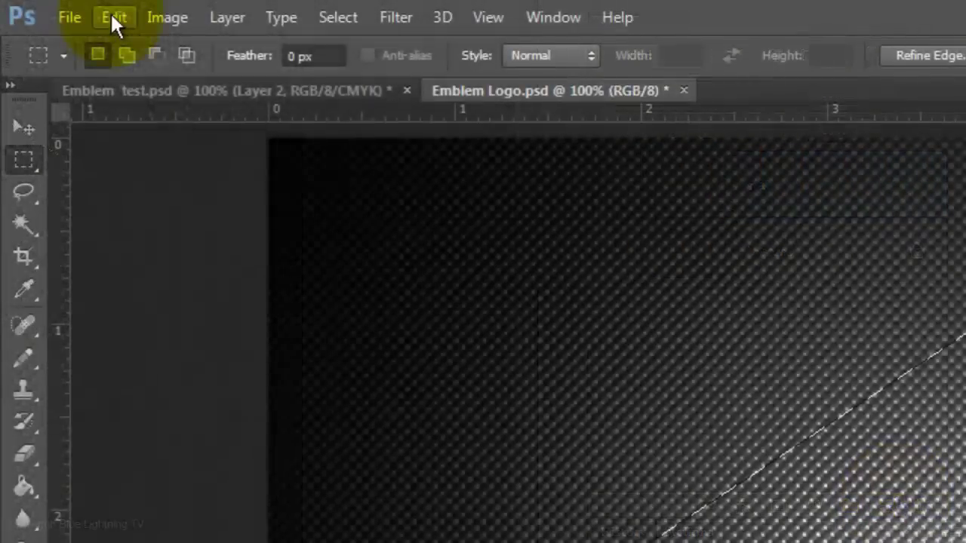
{"action": "left_click", "coordinate": [112, 15]}
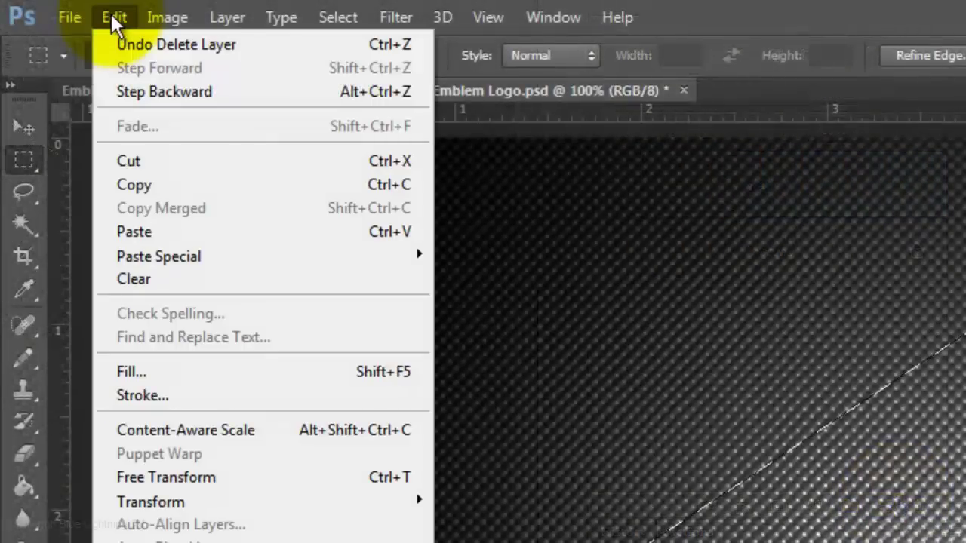
{"action": "left_click", "coordinate": [168, 396]}
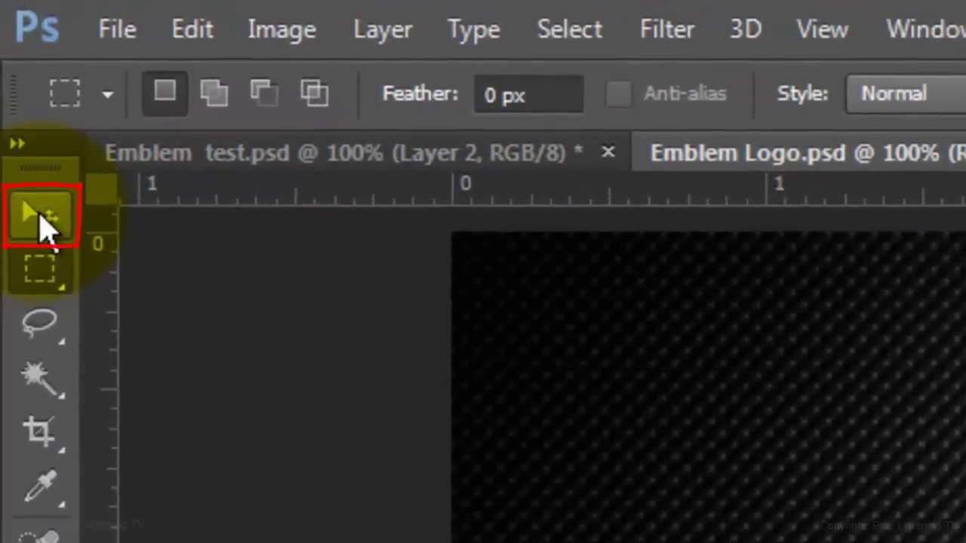
Centre the diamond layer horizontally and vertically on the canvas, then deselect.
{"action": "left_click", "coordinate": [39, 215]}
{"action": "key", "text": "ctrl+a"}
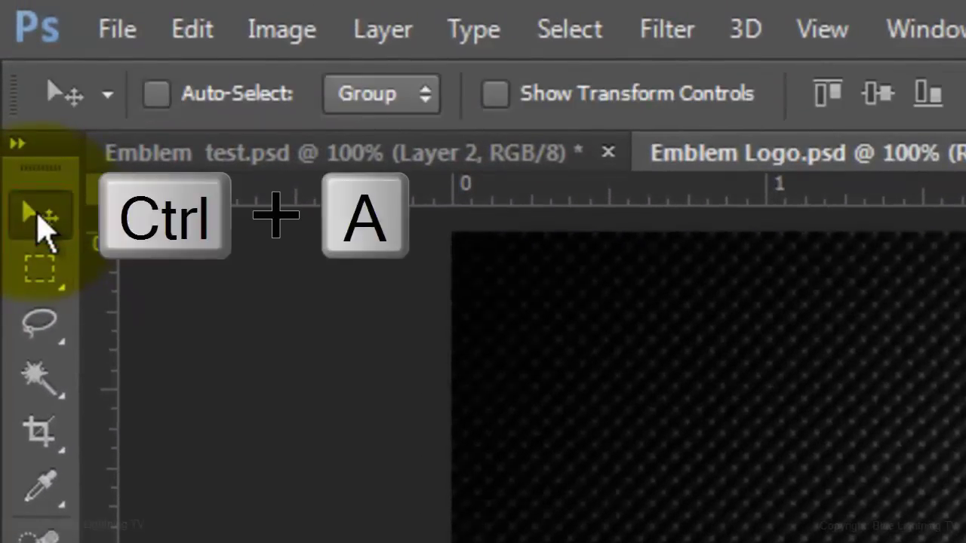
{"action": "key", "text": "ctrl+a"}
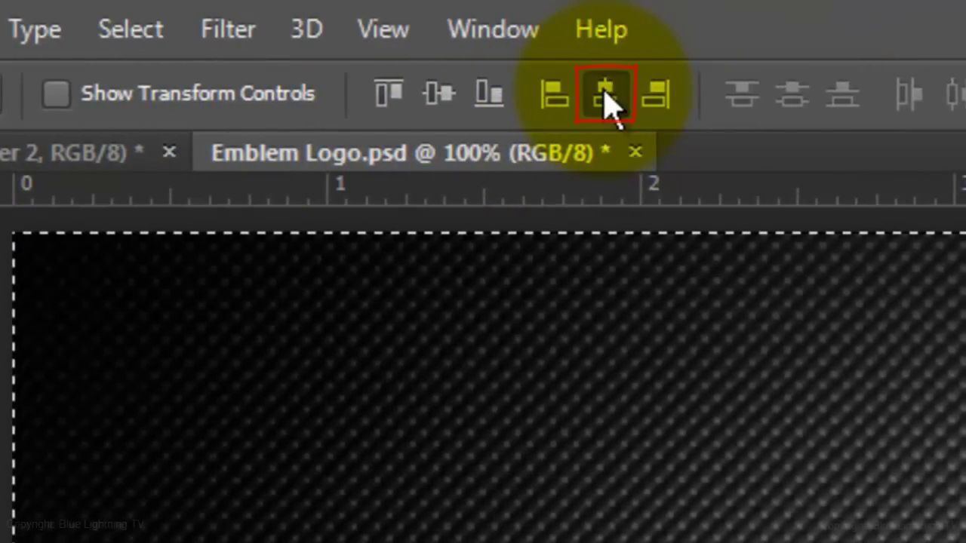
{"action": "left_click", "coordinate": [439, 95]}
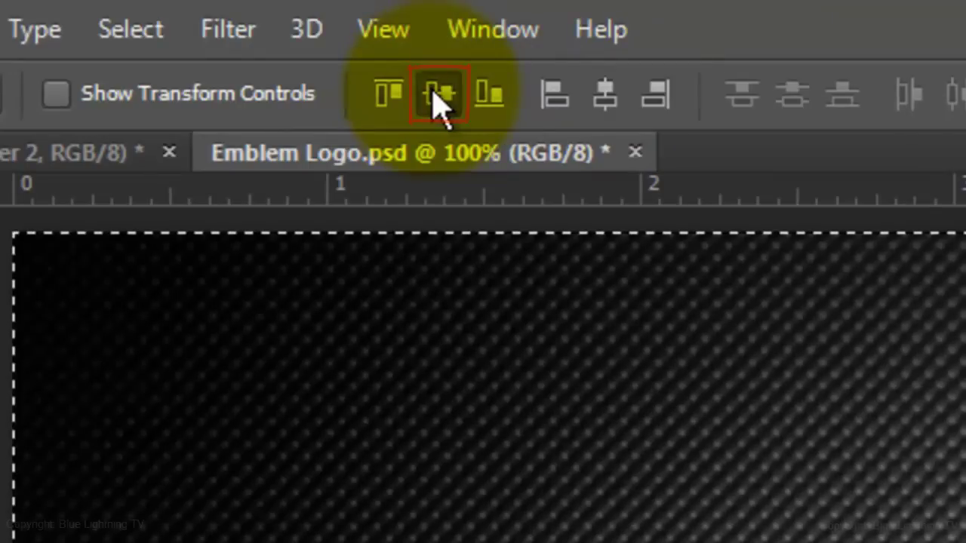
{"action": "key", "text": "ctrl+d"}
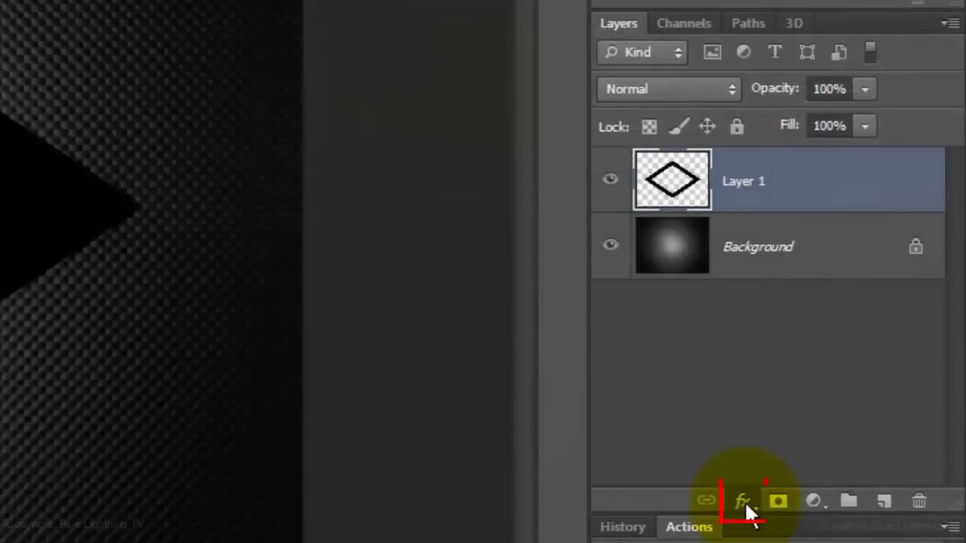
Add Stroke and Inner Glow layer effects, setting the glow colour to 2efdff.
{"action": "left_click", "coordinate": [744, 501]}
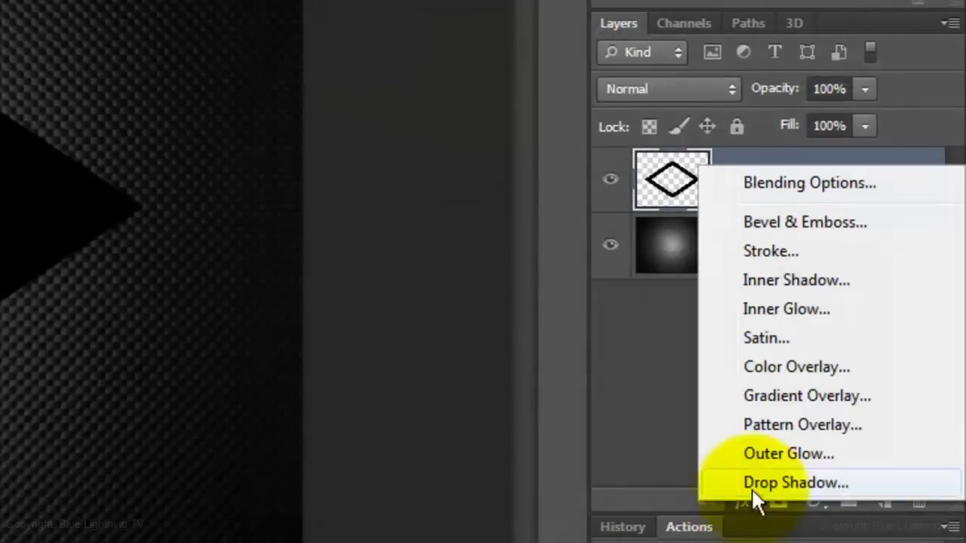
{"action": "left_click", "coordinate": [770, 249]}
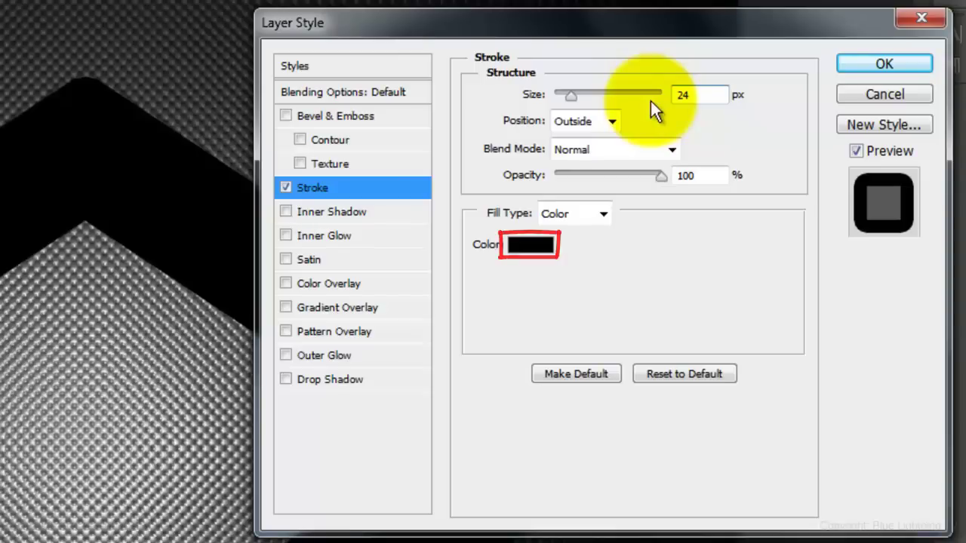
{"action": "left_click", "coordinate": [334, 235]}
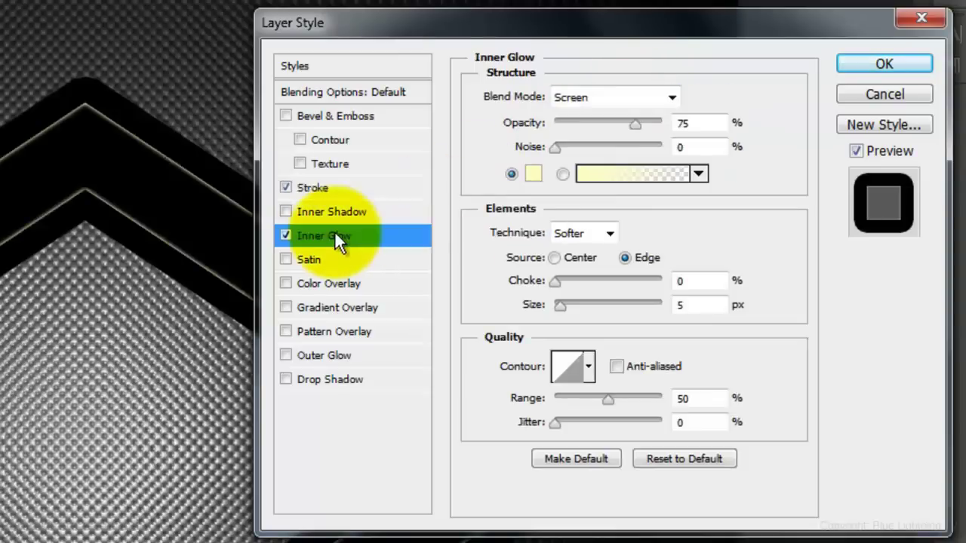
{"action": "left_click", "coordinate": [533, 176]}
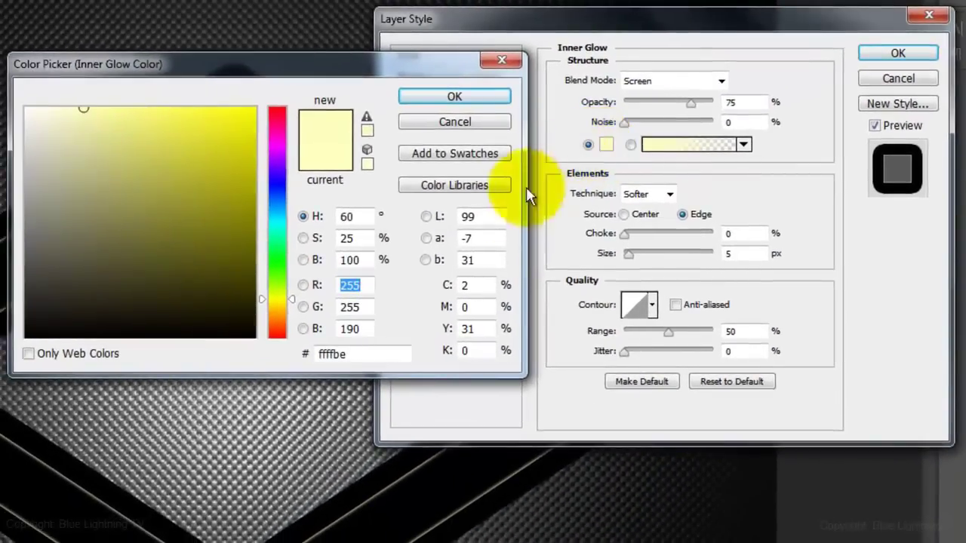
{"action": "double_click", "coordinate": [370, 354]}
{"action": "type", "text": "2efdff"}
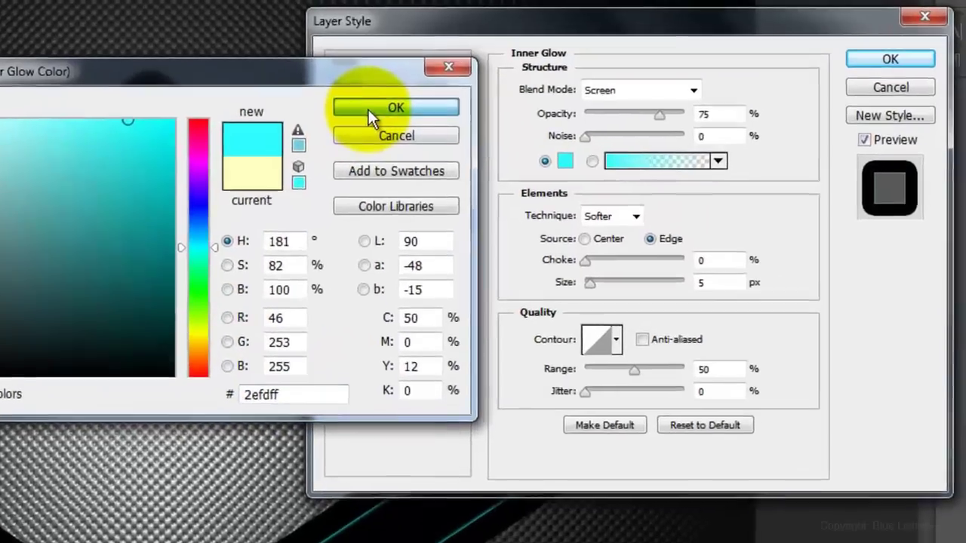
{"action": "left_click", "coordinate": [422, 96]}
Set the inner glow to Dissolve mode, 100% opacity and 70 px size.
{"action": "left_click", "coordinate": [617, 94]}
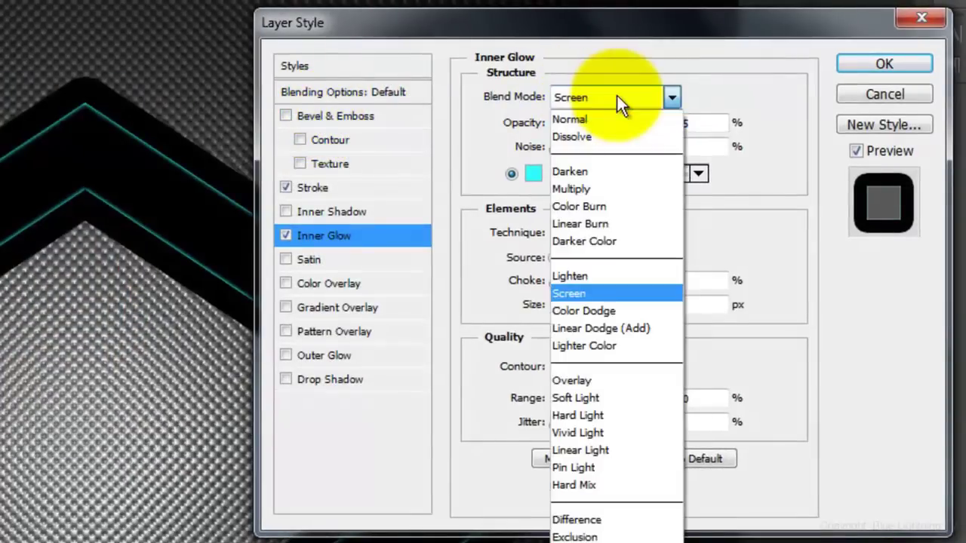
{"action": "left_click", "coordinate": [601, 138]}
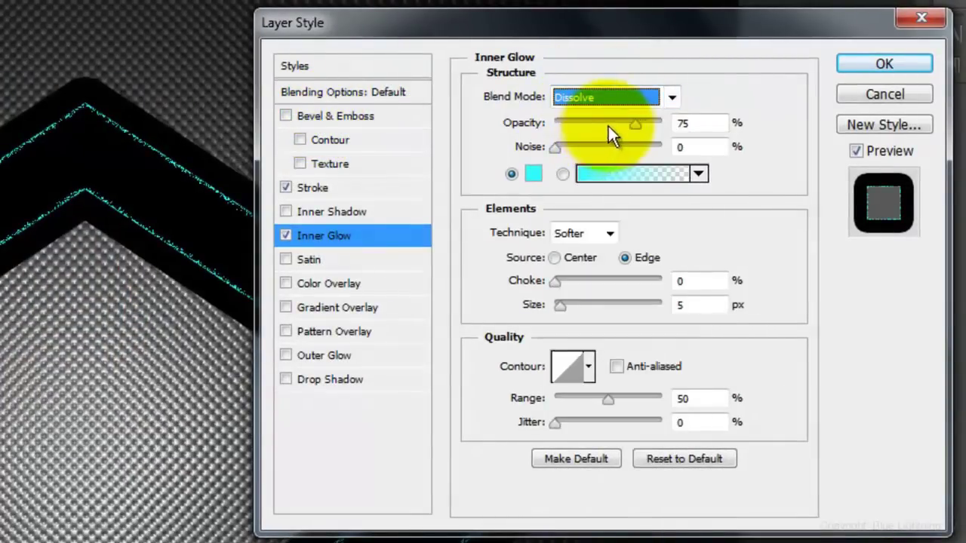
{"action": "left_click_drag", "start_coordinate": [634, 124], "coordinate": [677, 128]}
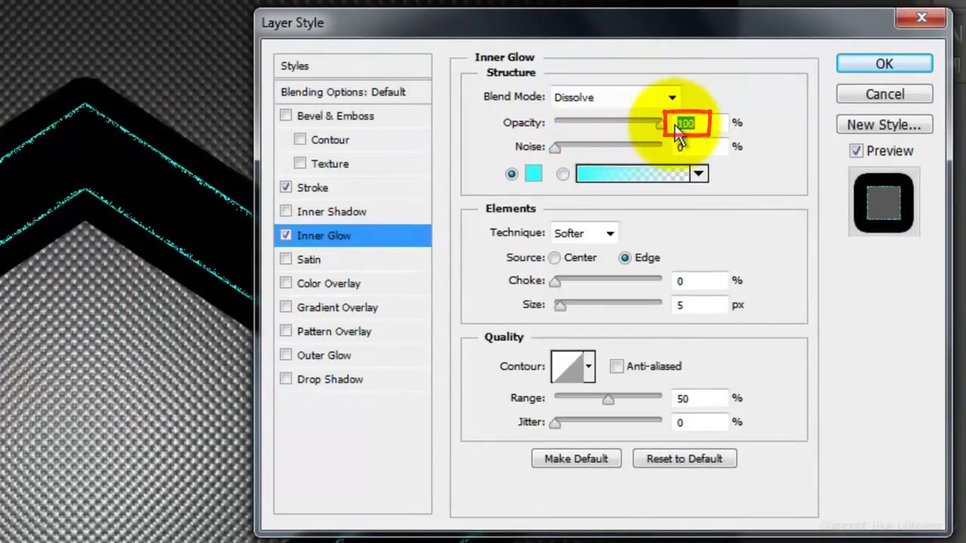
{"action": "double_click", "coordinate": [684, 304]}
{"action": "type", "text": "70"}
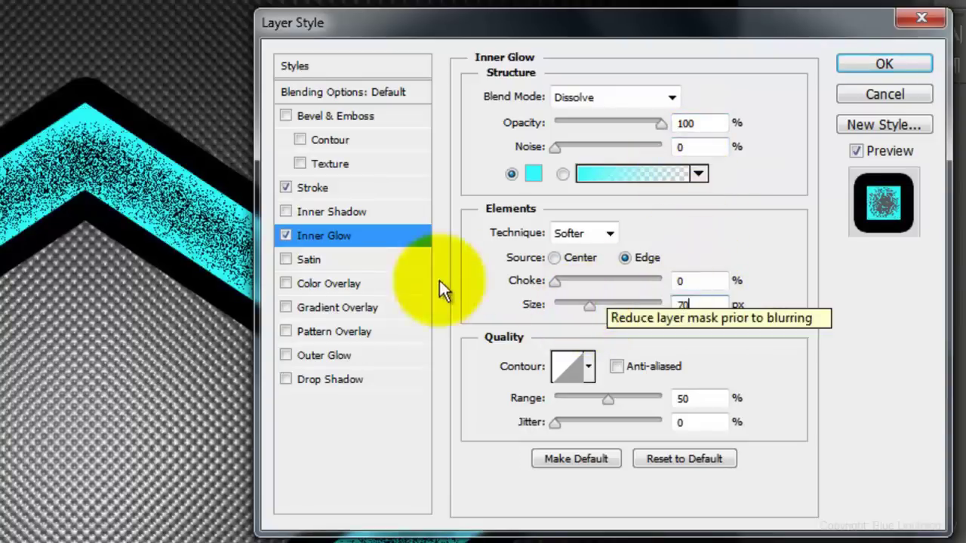
Enable a Gradient Overlay in Linear Burn blend mode.
{"action": "left_click", "coordinate": [347, 307]}
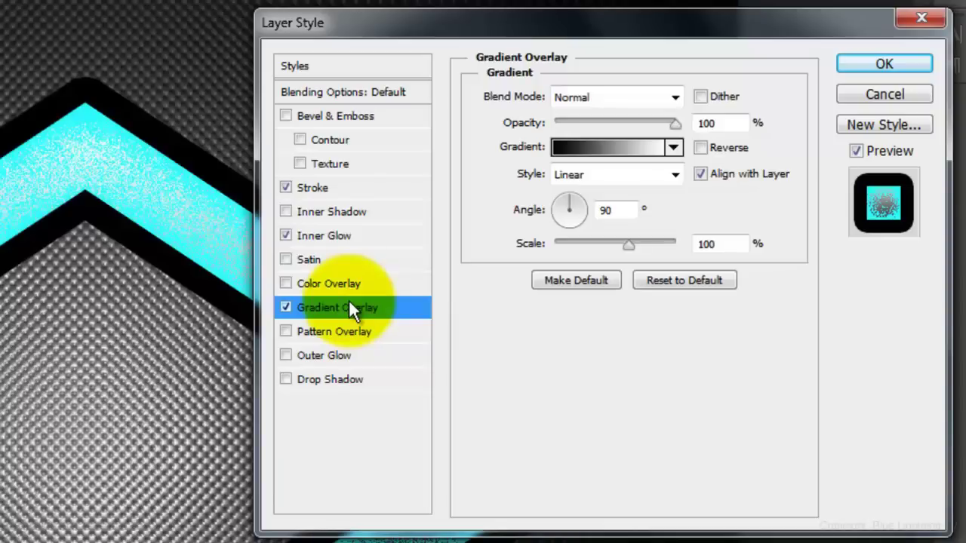
{"action": "left_click", "coordinate": [610, 99]}
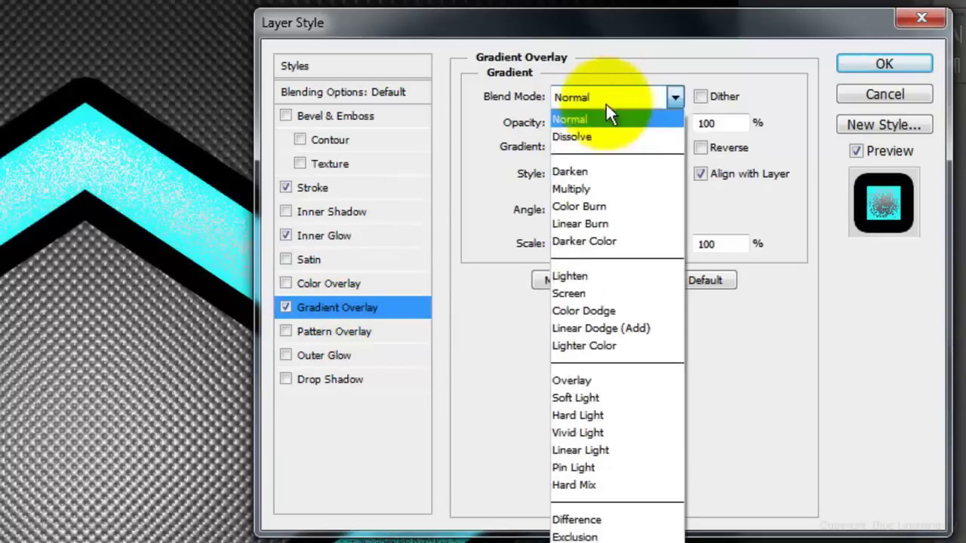
{"action": "left_click", "coordinate": [593, 224]}
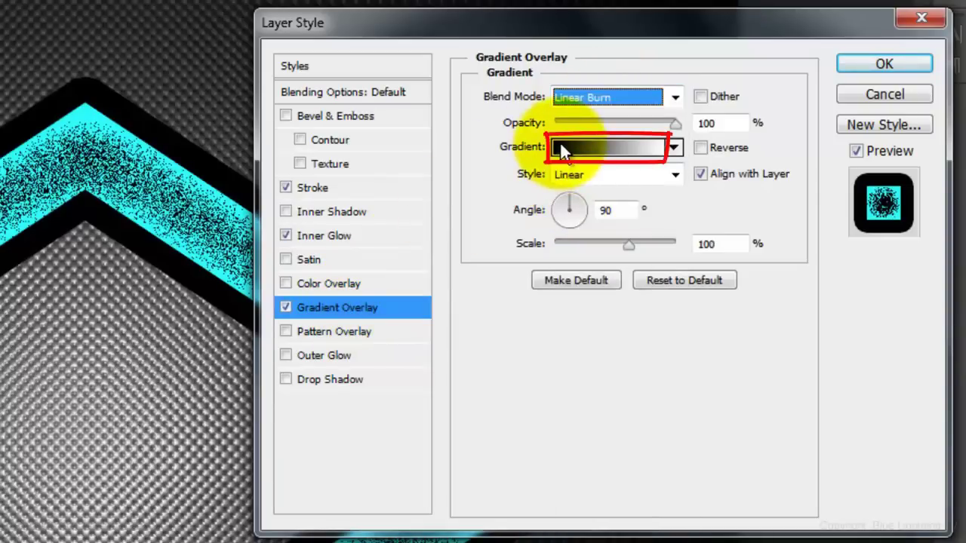
Change the gradient's left colour stop to cyan 0bcce9.
{"action": "left_click", "coordinate": [560, 143]}
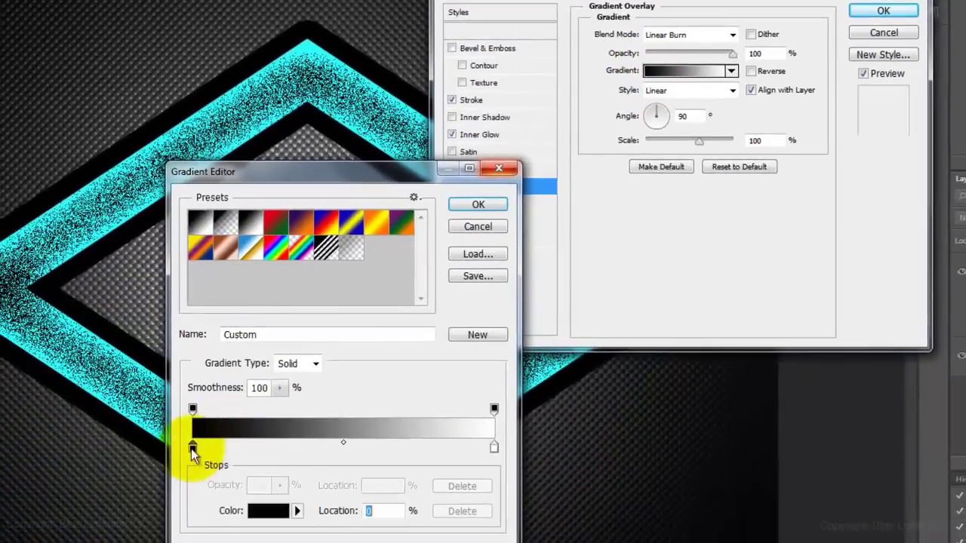
{"action": "left_click", "coordinate": [192, 449]}
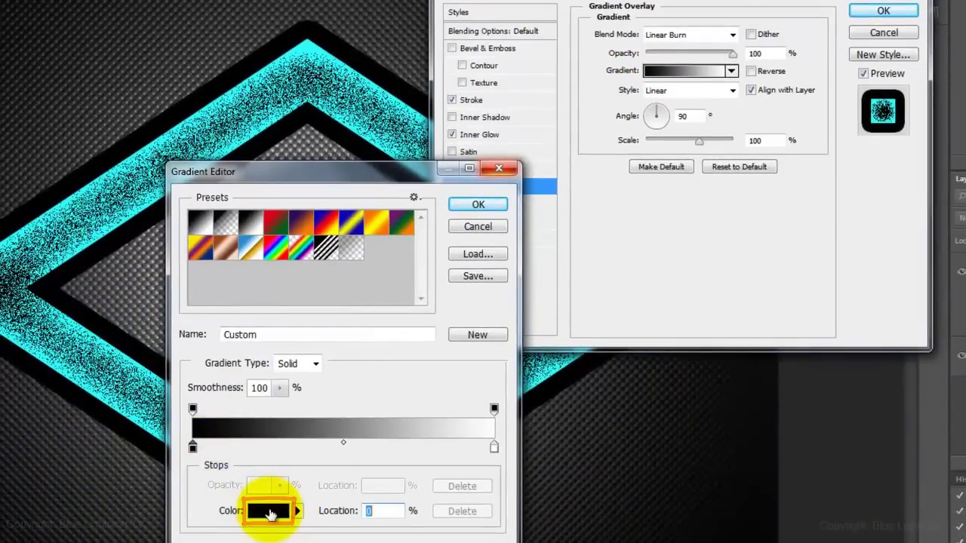
{"action": "left_click", "coordinate": [270, 513]}
{"action": "left_click_drag", "start_coordinate": [416, 272], "coordinate": [373, 273]}
{"action": "type", "text": "0bcce9"}
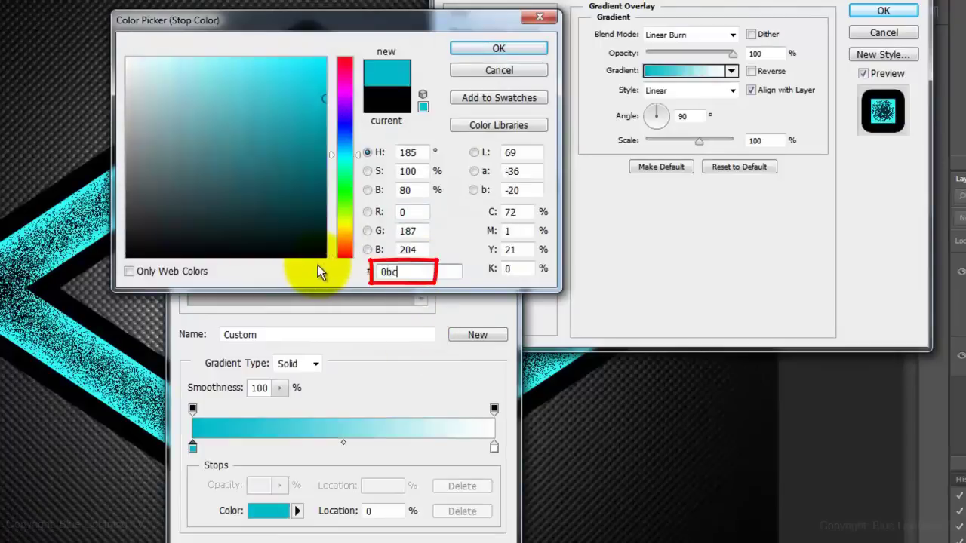
{"action": "left_click", "coordinate": [496, 50]}
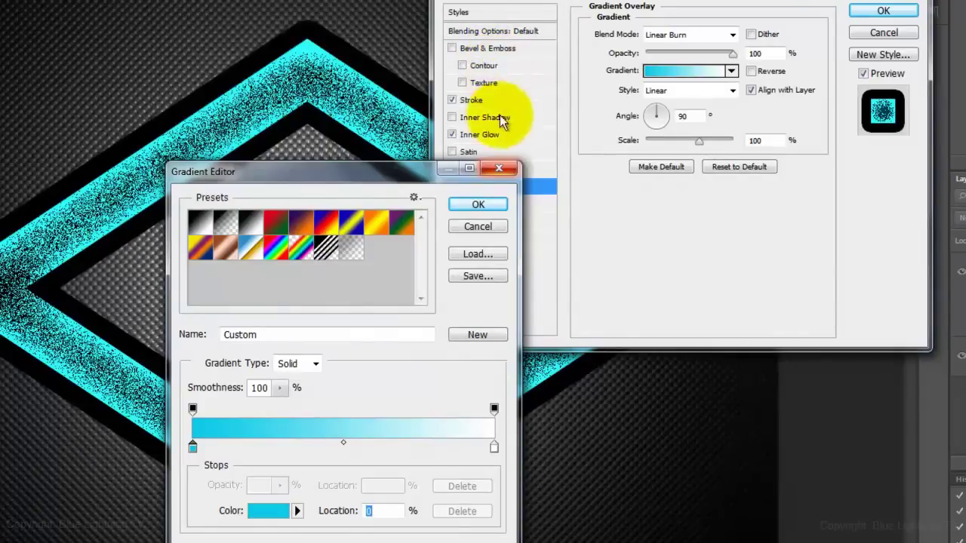
Set the right stop to 97a8ff, apply the gradient and reverse it.
{"action": "left_click", "coordinate": [494, 446]}
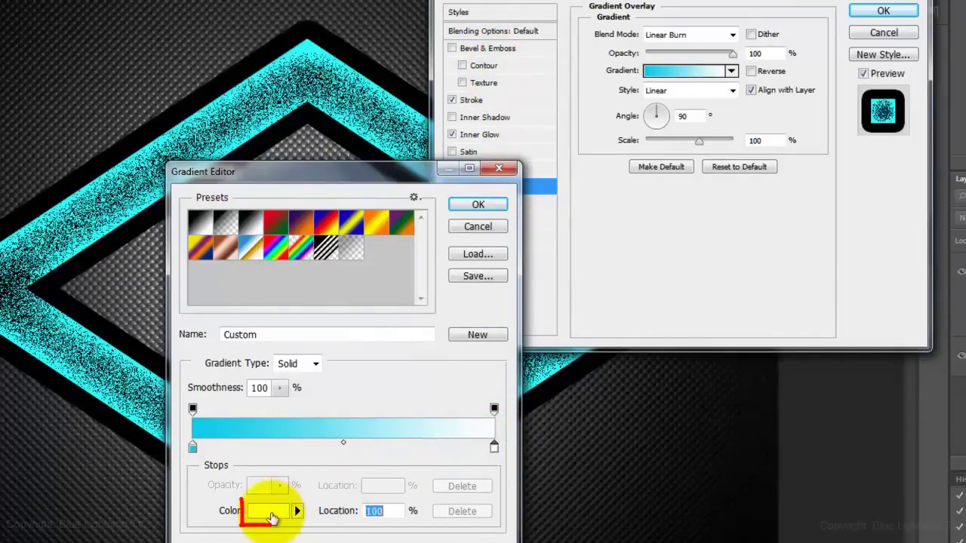
{"action": "left_click", "coordinate": [271, 513]}
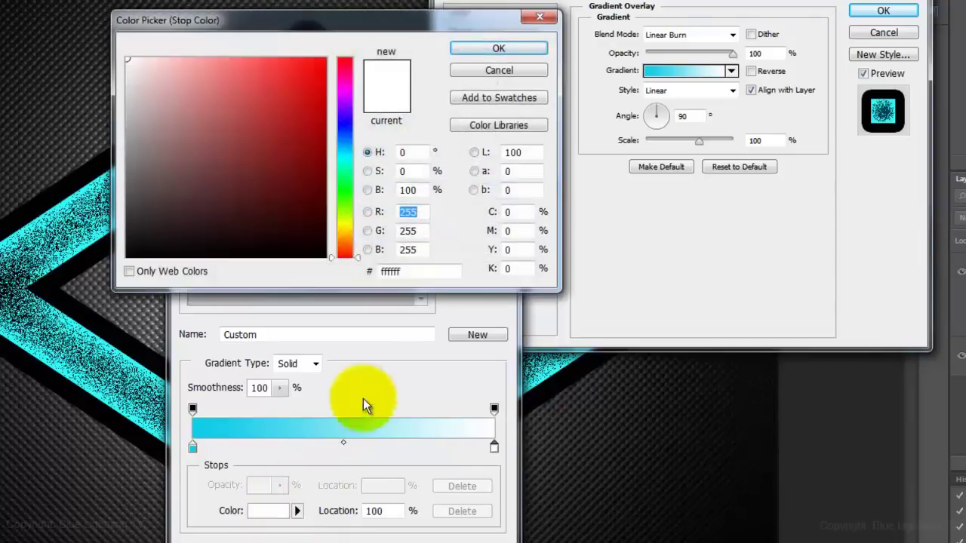
{"action": "type", "text": "97a8ff"}
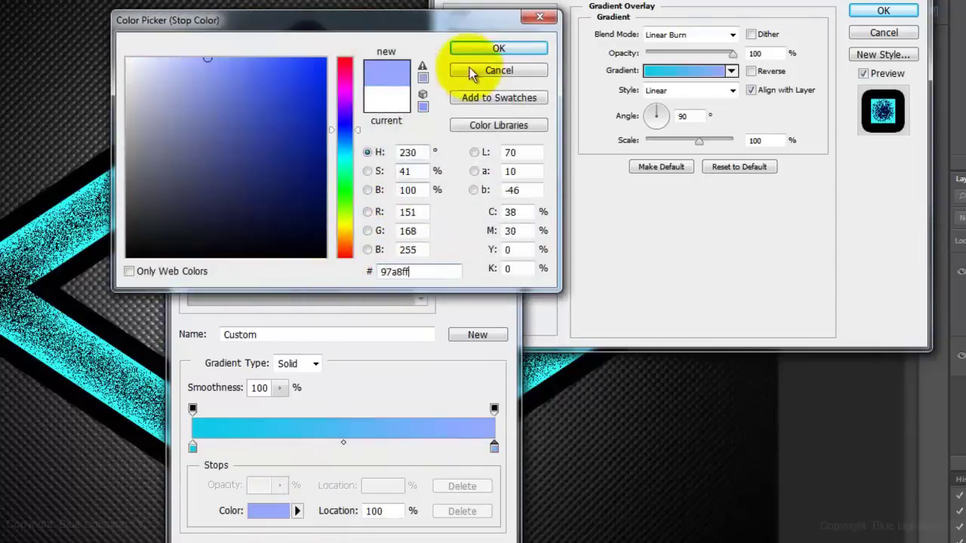
{"action": "left_click", "coordinate": [486, 48]}
{"action": "left_click", "coordinate": [477, 204]}
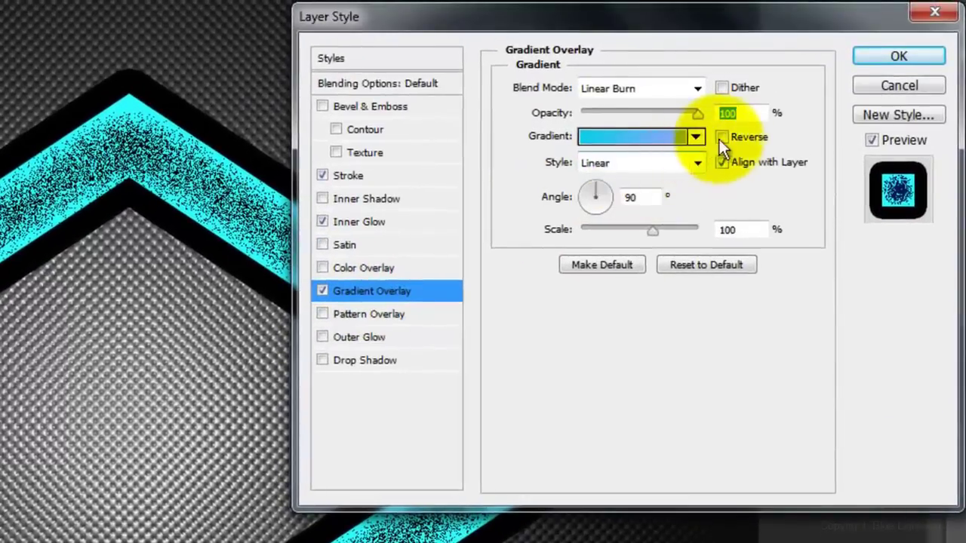
{"action": "left_click", "coordinate": [725, 131]}
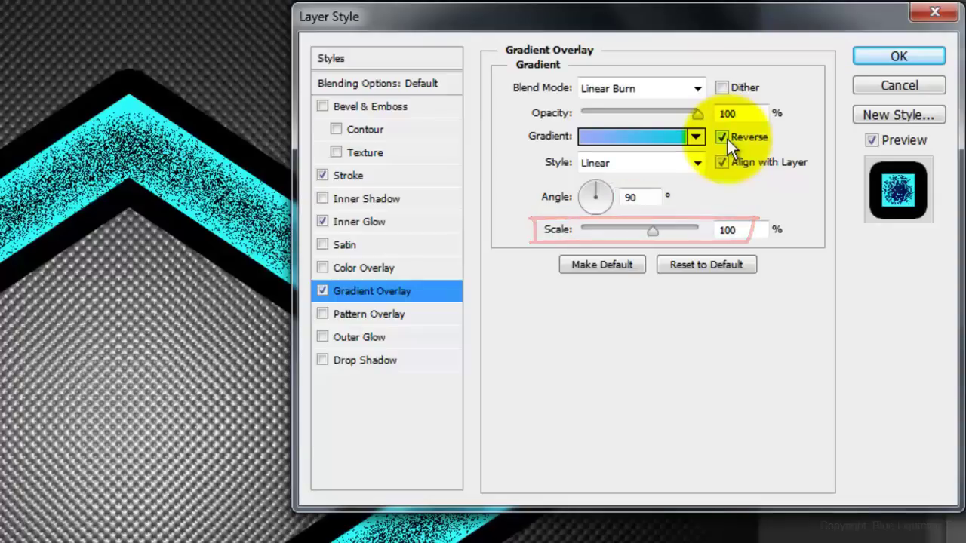
Apply a Gray Granite Pattern Overlay and enable a Drop Shadow on the diamond border.
{"action": "left_click", "coordinate": [369, 314]}
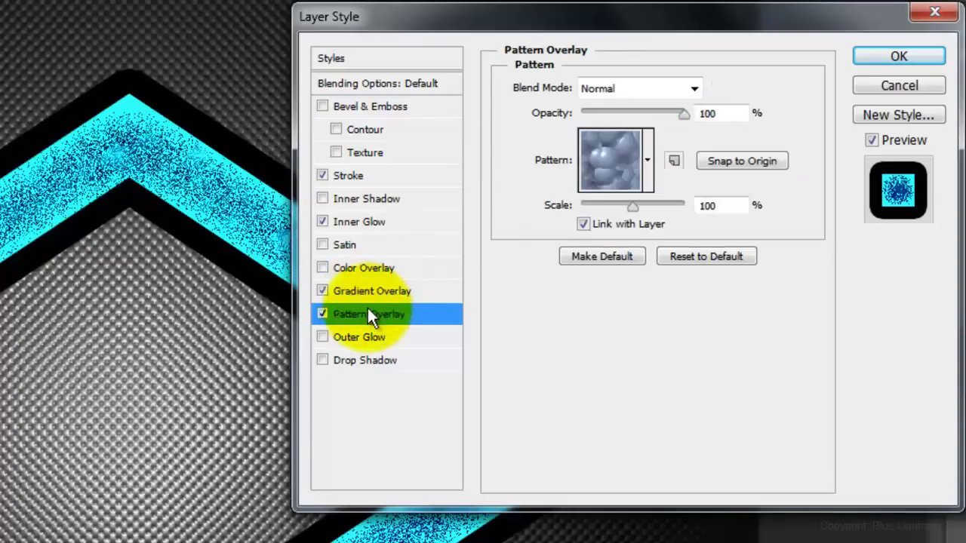
{"action": "left_click", "coordinate": [648, 161]}
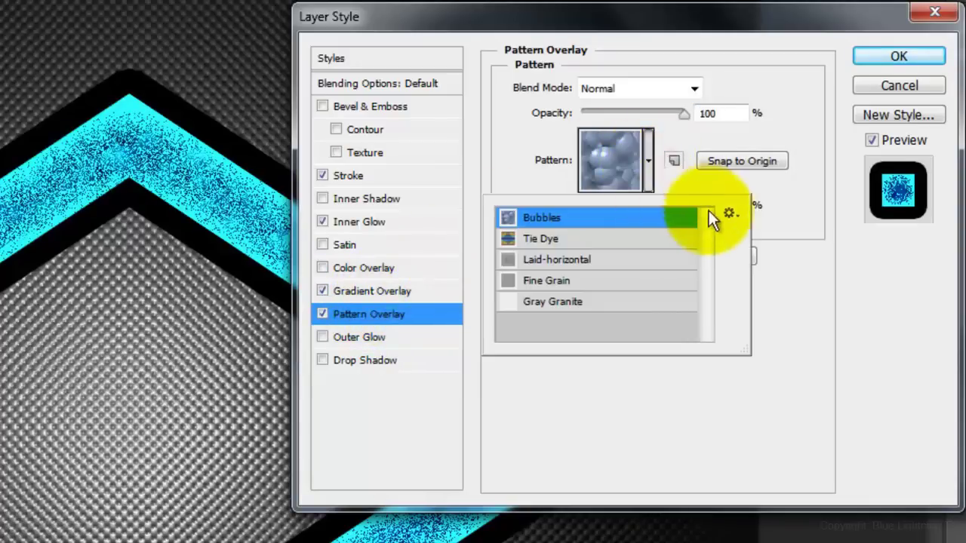
{"action": "left_click", "coordinate": [729, 214]}
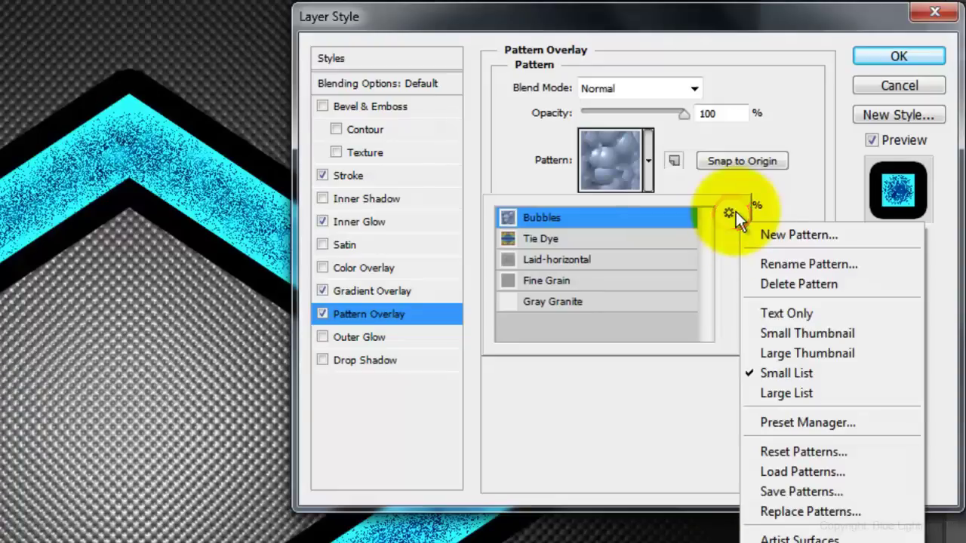
{"action": "left_click", "coordinate": [784, 376]}
{"action": "left_click", "coordinate": [571, 303]}
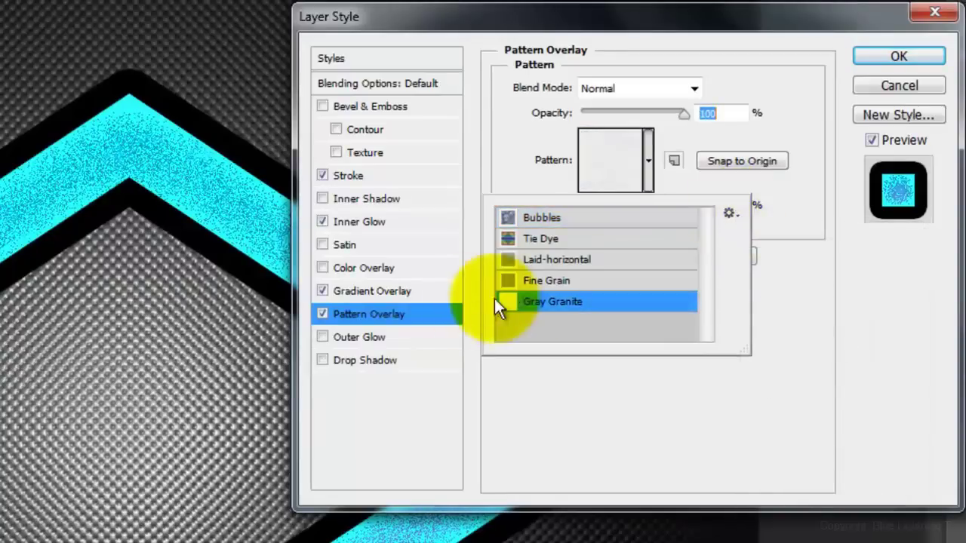
{"action": "left_click", "coordinate": [354, 359]}
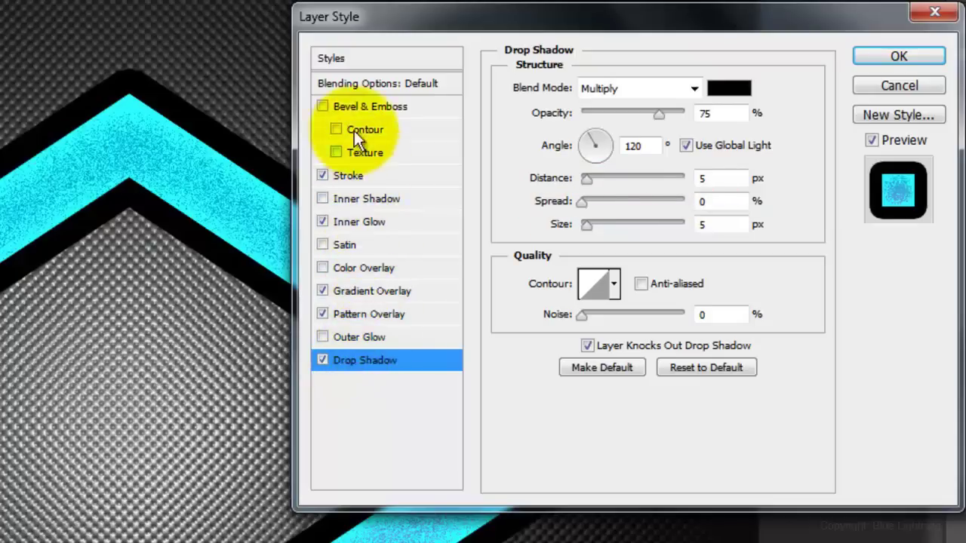
Add Bevel & Emboss with depth 230%, size 20 px and soften 16 px.
{"action": "left_click", "coordinate": [366, 107]}
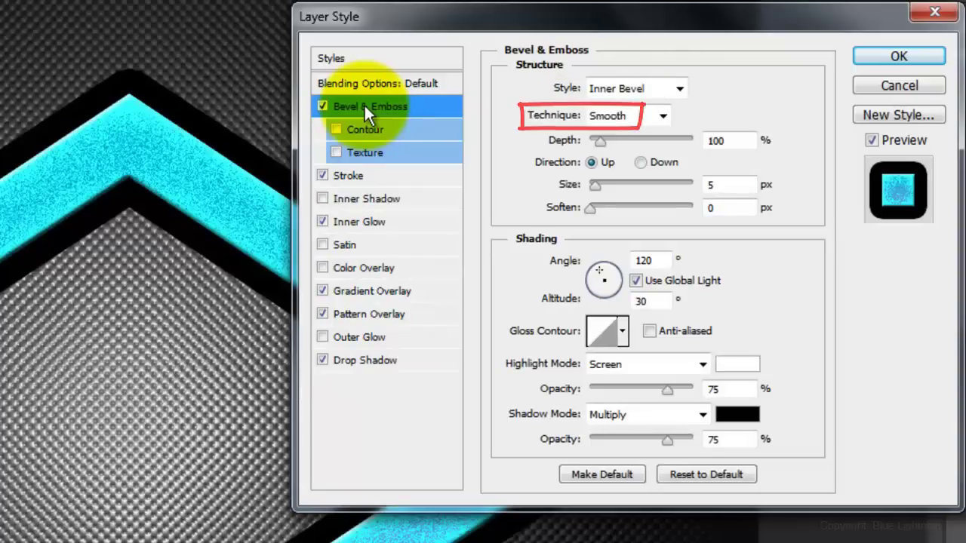
{"action": "double_click", "coordinate": [726, 141]}
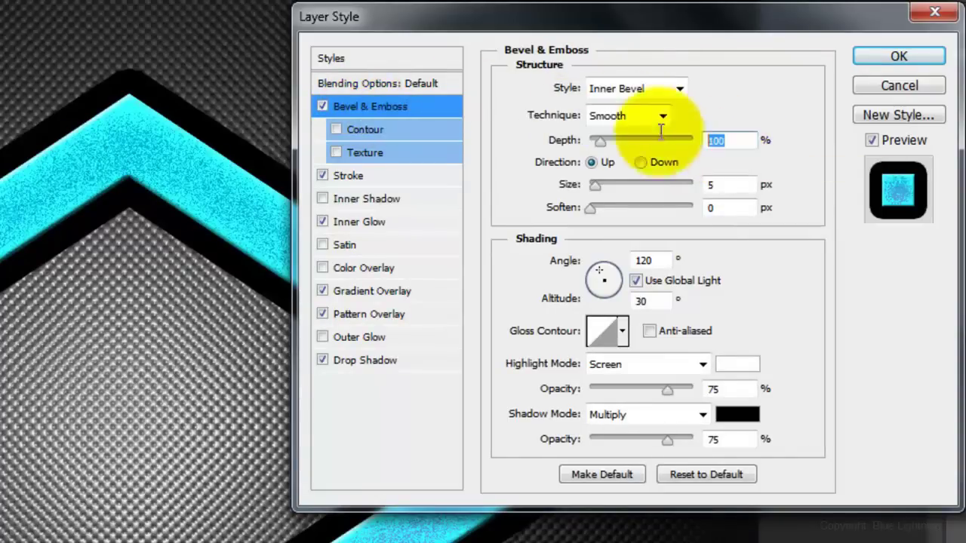
{"action": "type", "text": "230"}
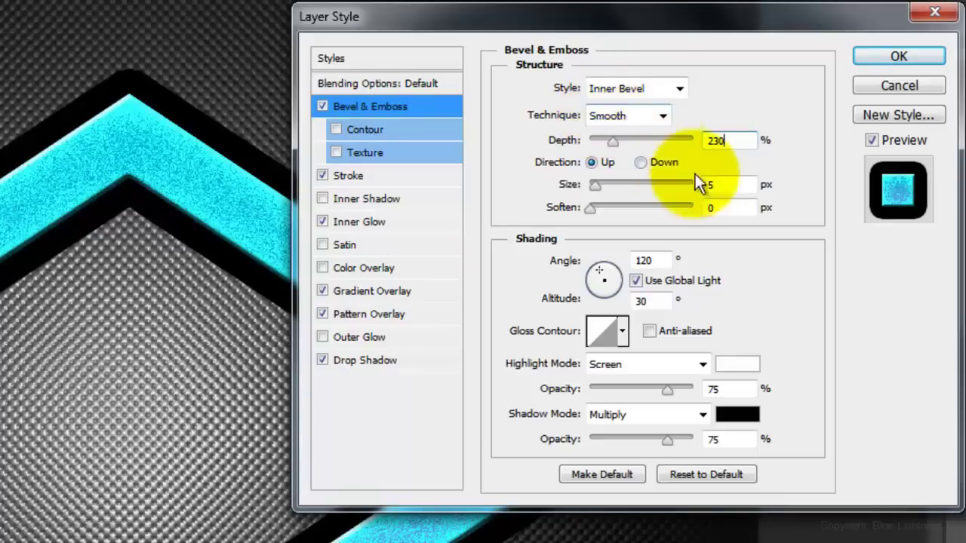
{"action": "double_click", "coordinate": [713, 185]}
{"action": "type", "text": "20"}
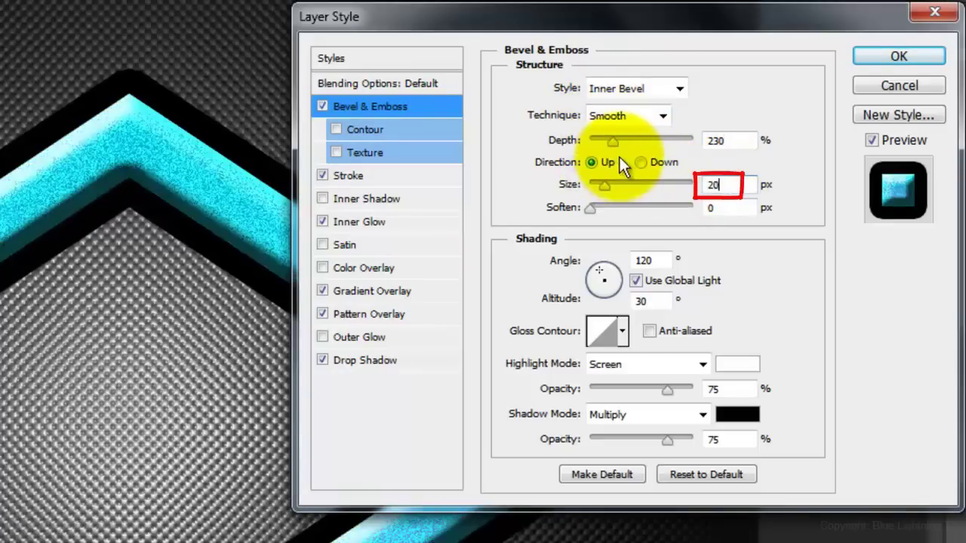
{"action": "double_click", "coordinate": [712, 208]}
{"action": "type", "text": "16"}
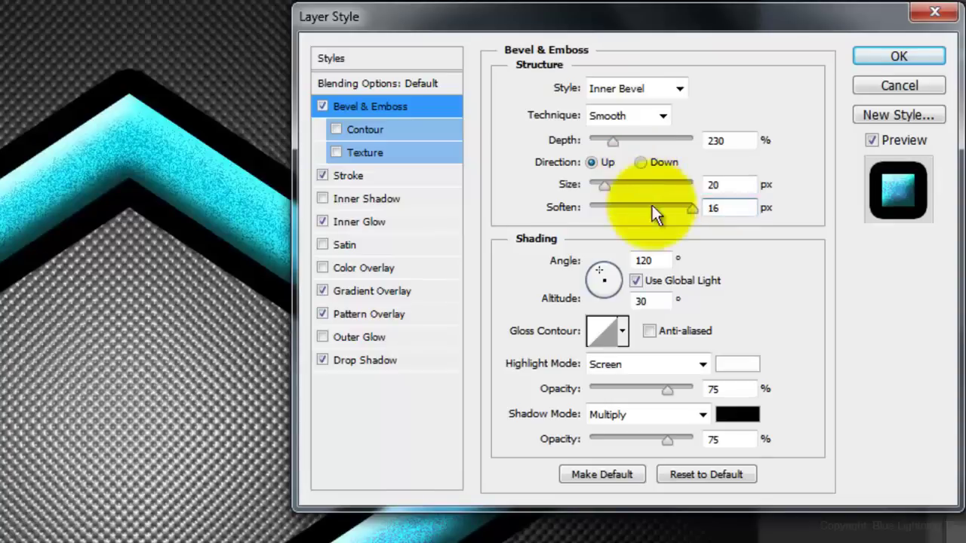
Light the bevel locally at 110° angle, 45° altitude with a custom flattened gloss contour.
{"action": "left_click", "coordinate": [636, 281]}
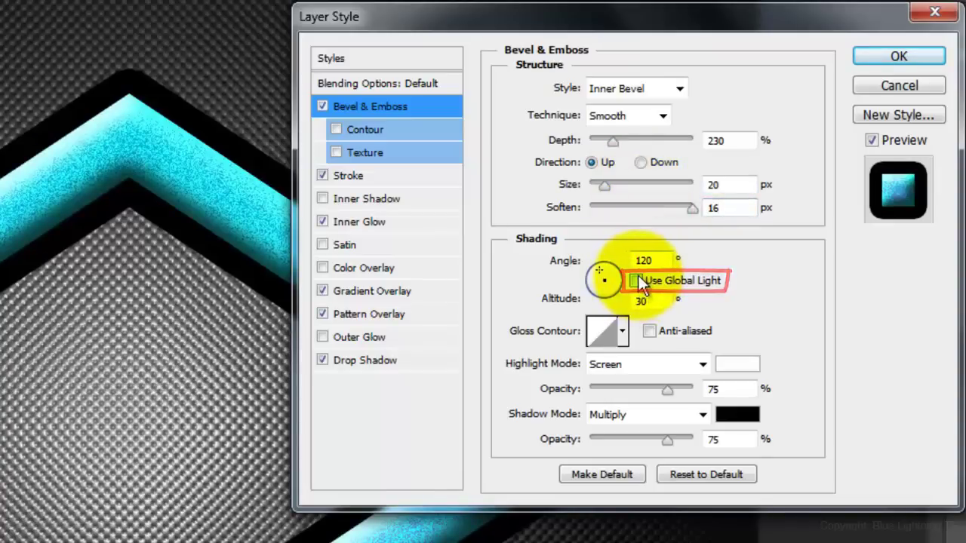
{"action": "double_click", "coordinate": [659, 260]}
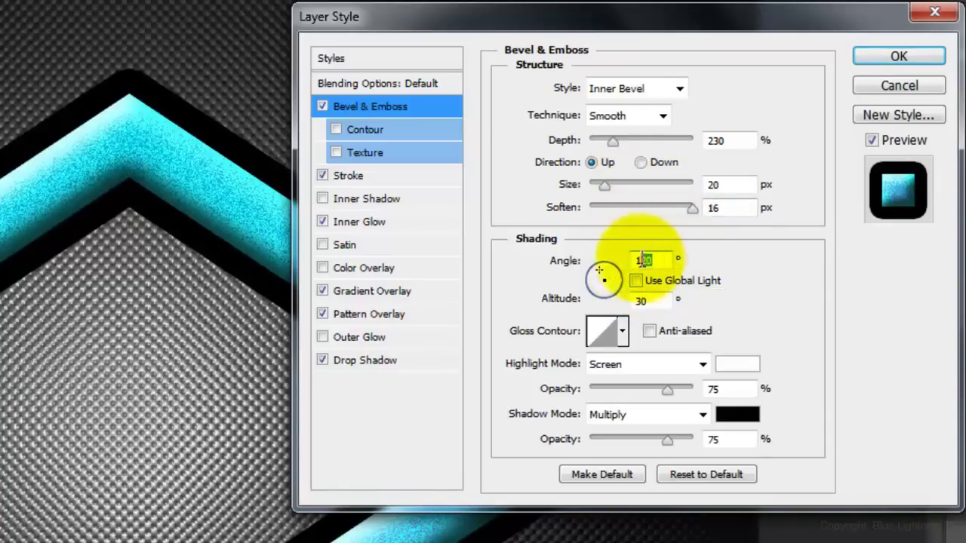
{"action": "type", "text": "110"}
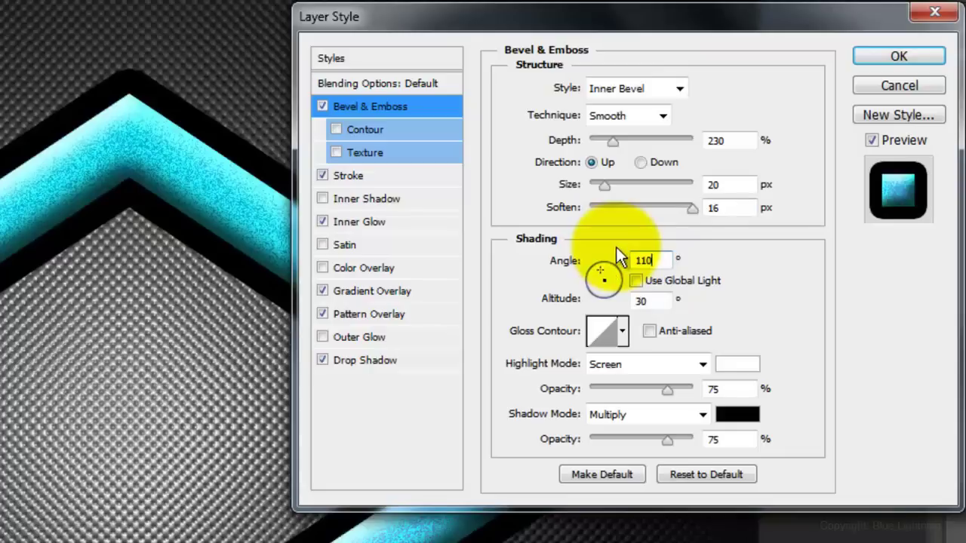
{"action": "double_click", "coordinate": [646, 301]}
{"action": "type", "text": "45"}
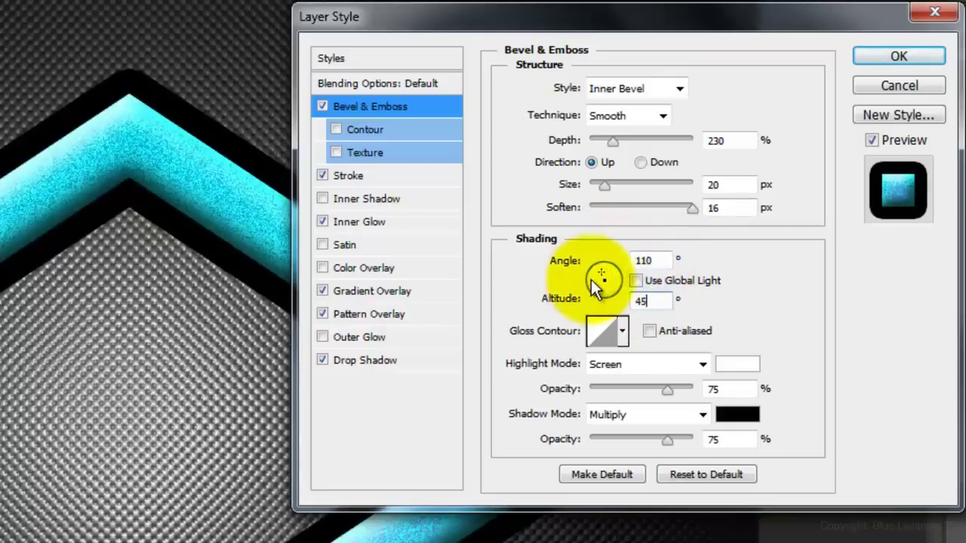
{"action": "left_click", "coordinate": [598, 330]}
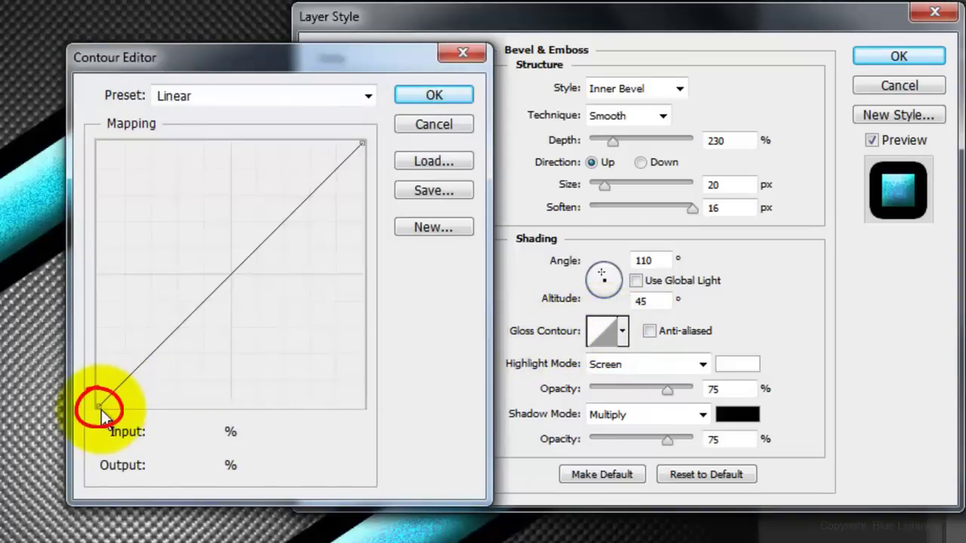
{"action": "left_click_drag", "start_coordinate": [101, 410], "coordinate": [228, 412]}
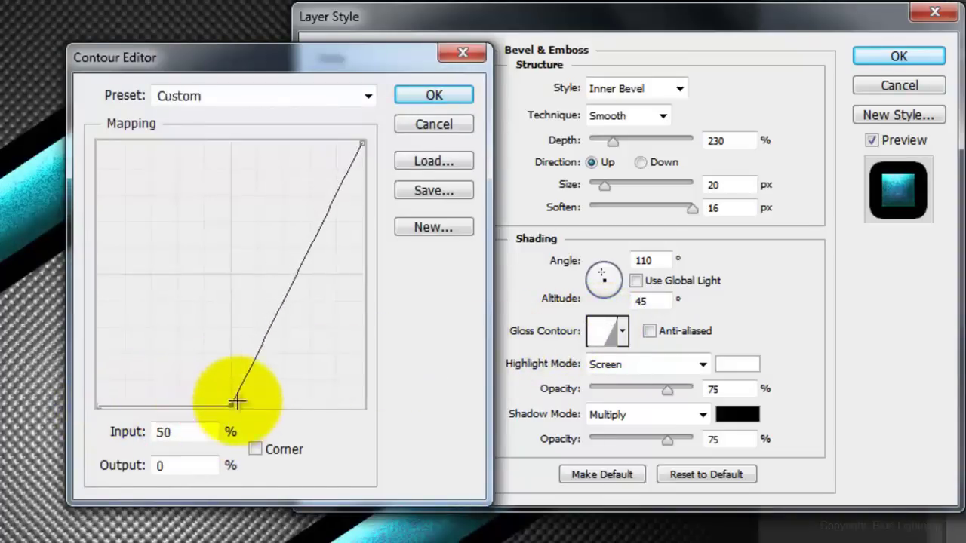
{"action": "left_click", "coordinate": [434, 97]}
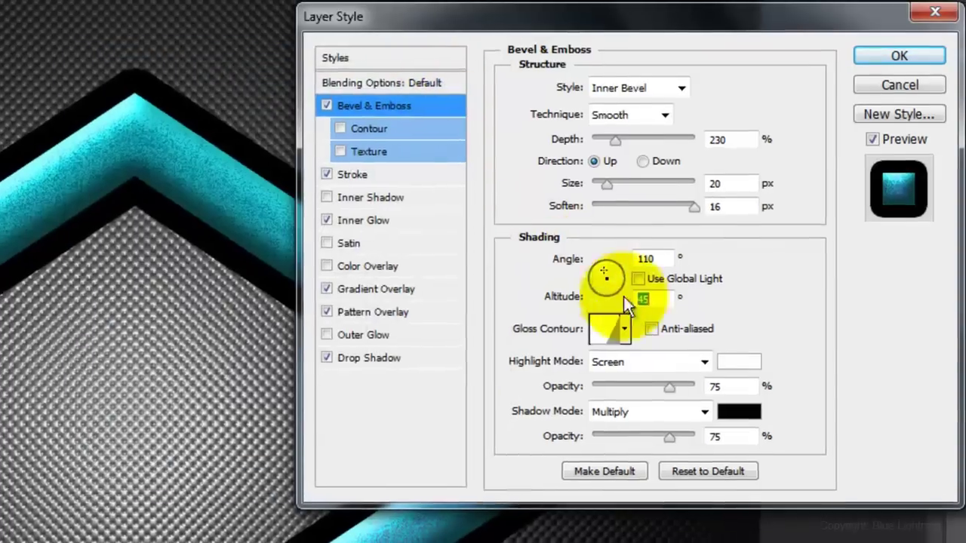
Set bevel highlights to Color Dodge 45% and shadows to 60%, and enable Outer Glow.
{"action": "left_click", "coordinate": [702, 364]}
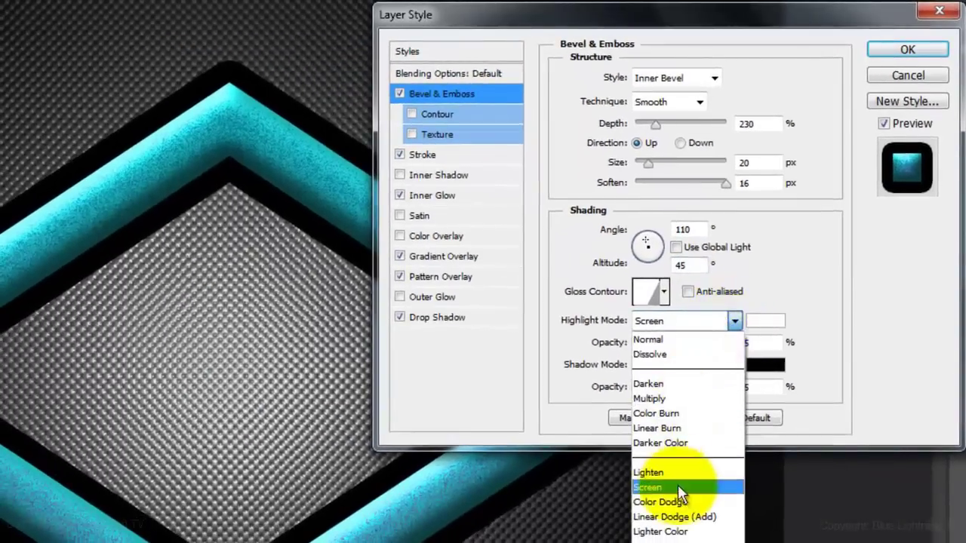
{"action": "left_click", "coordinate": [681, 502]}
{"action": "double_click", "coordinate": [762, 342]}
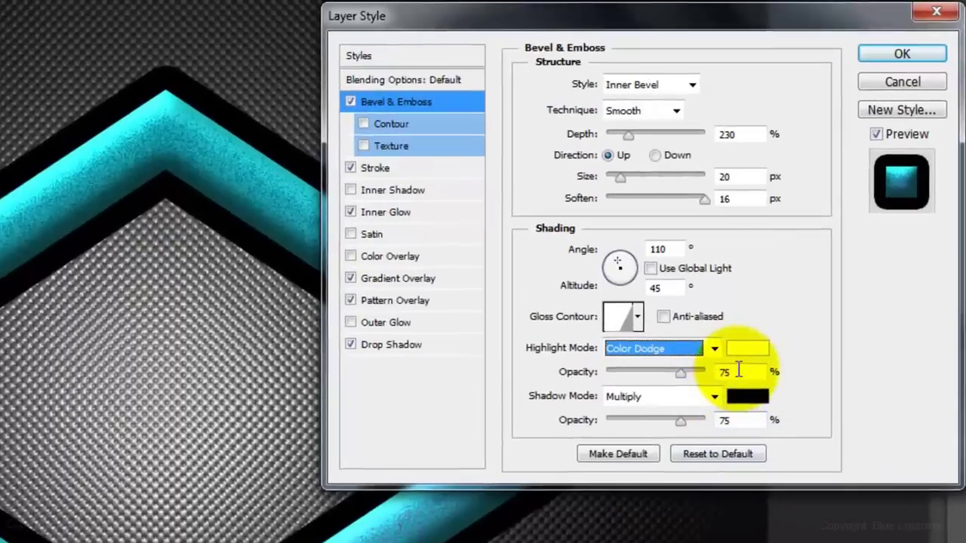
{"action": "type", "text": "45"}
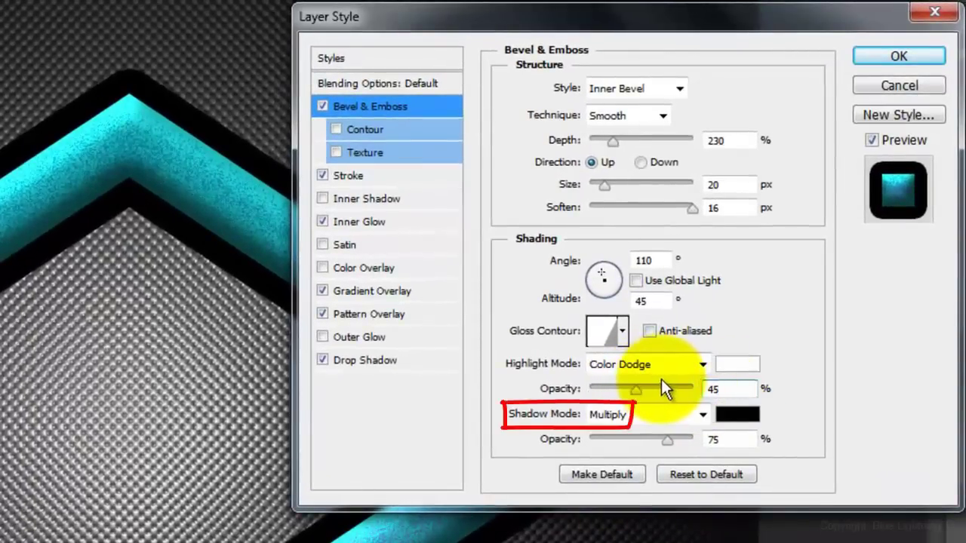
{"action": "key", "text": "Tab"}
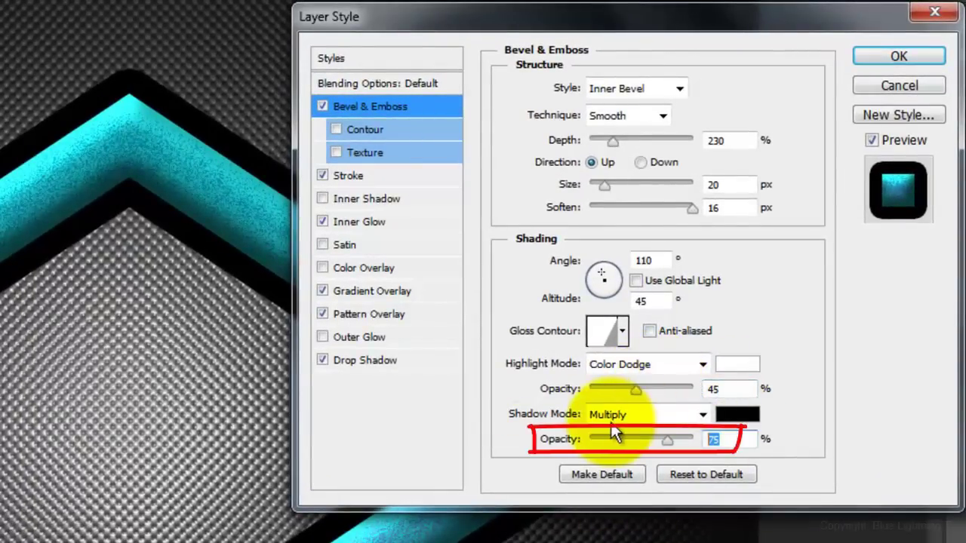
{"action": "type", "text": "60"}
{"action": "key", "text": "Tab"}
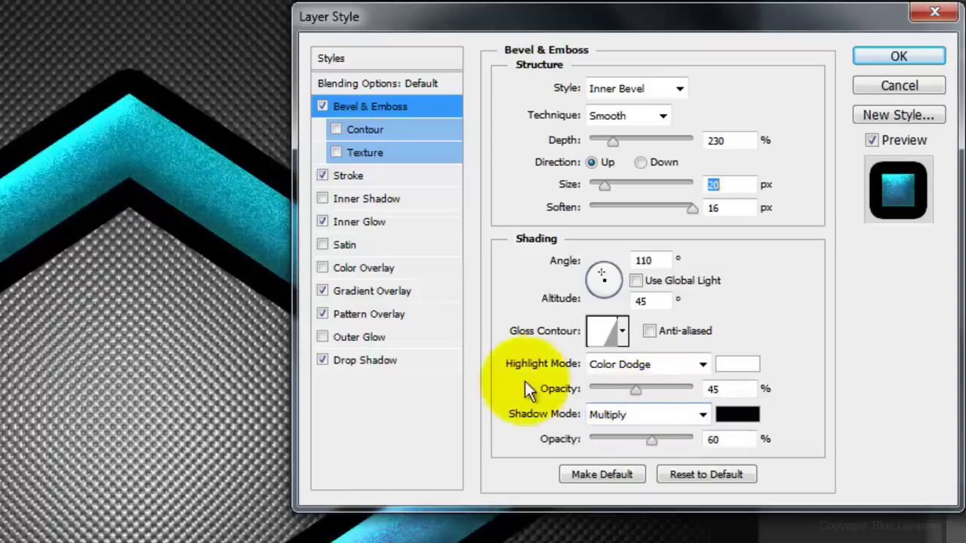
{"action": "left_click", "coordinate": [375, 337]}
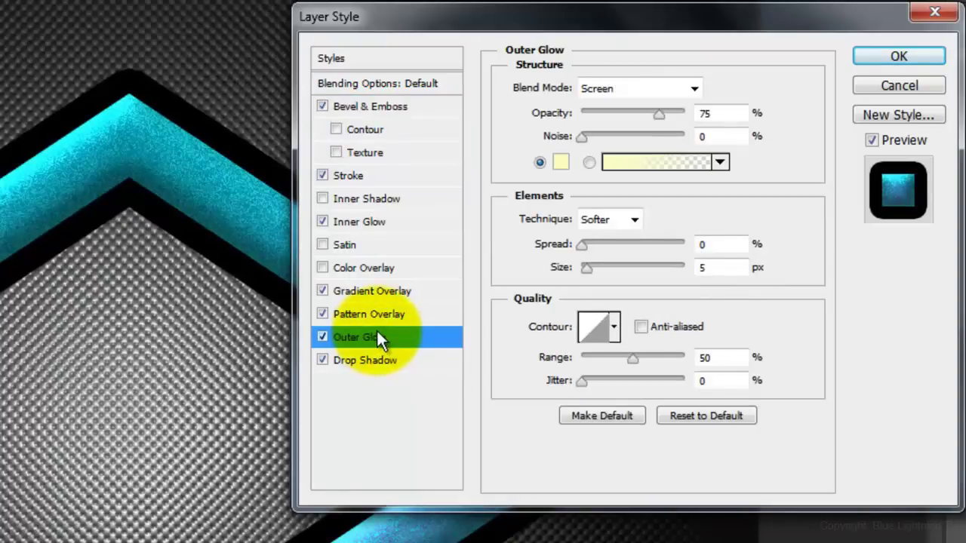
Make the outer glow white in Color Dodge blend mode.
{"action": "left_click", "coordinate": [562, 160]}
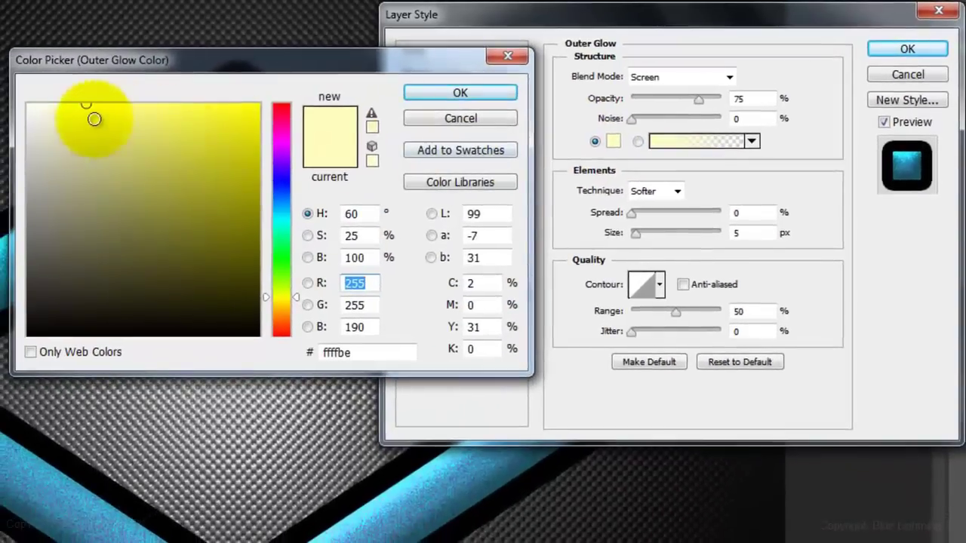
{"action": "left_click_drag", "start_coordinate": [94, 118], "coordinate": [15, 97]}
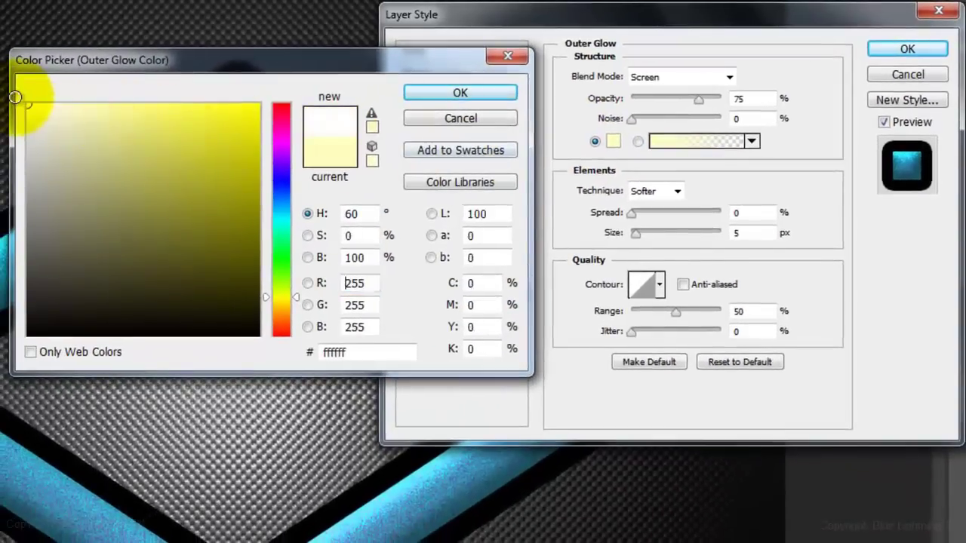
{"action": "left_click", "coordinate": [435, 93]}
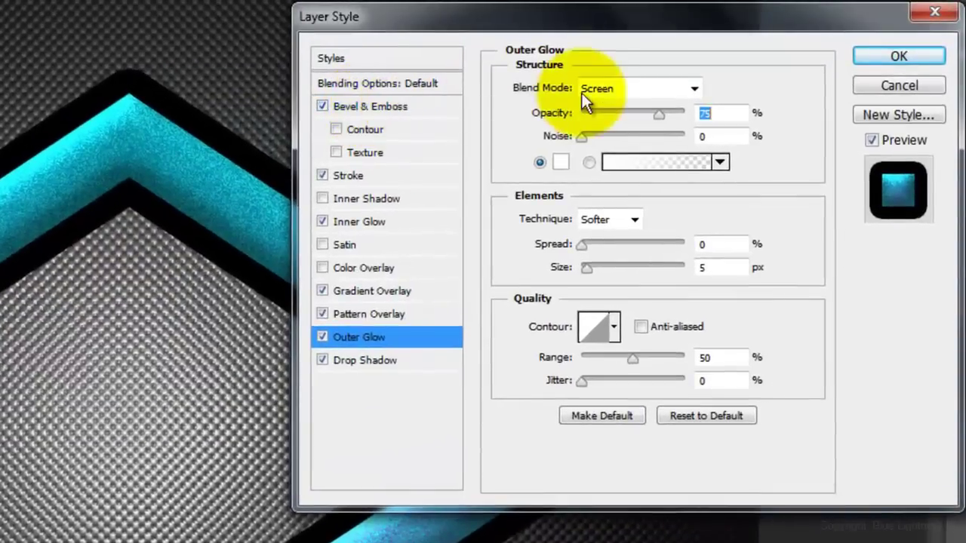
{"action": "left_click", "coordinate": [640, 88]}
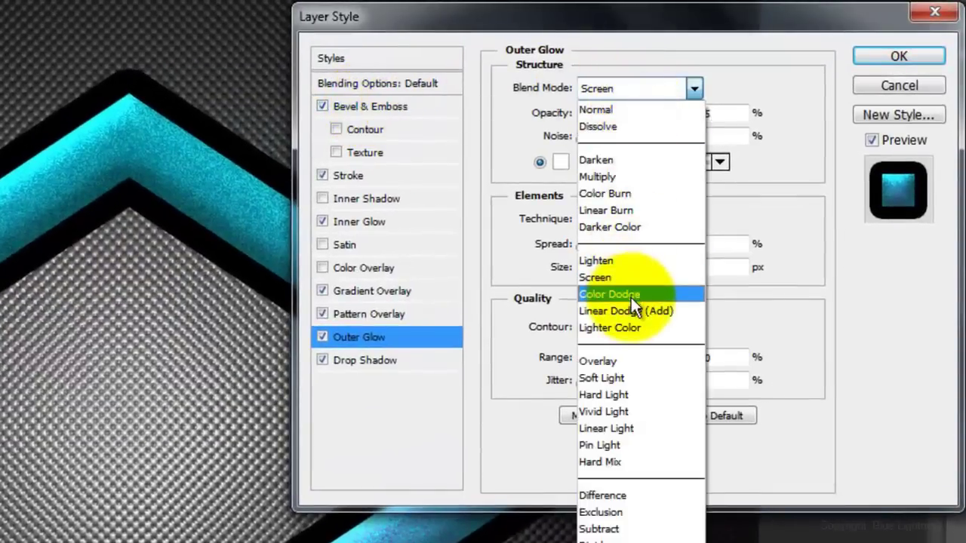
{"action": "left_click", "coordinate": [631, 295]}
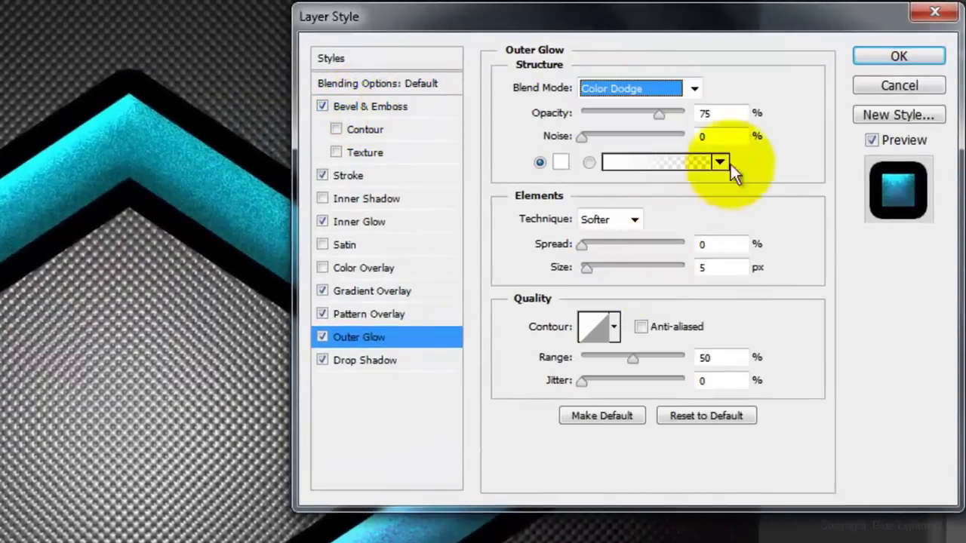
Set the outer glow to 20% opacity, 19% spread, 81 px size and Ring contour.
{"action": "double_click", "coordinate": [729, 113]}
{"action": "type", "text": "20"}
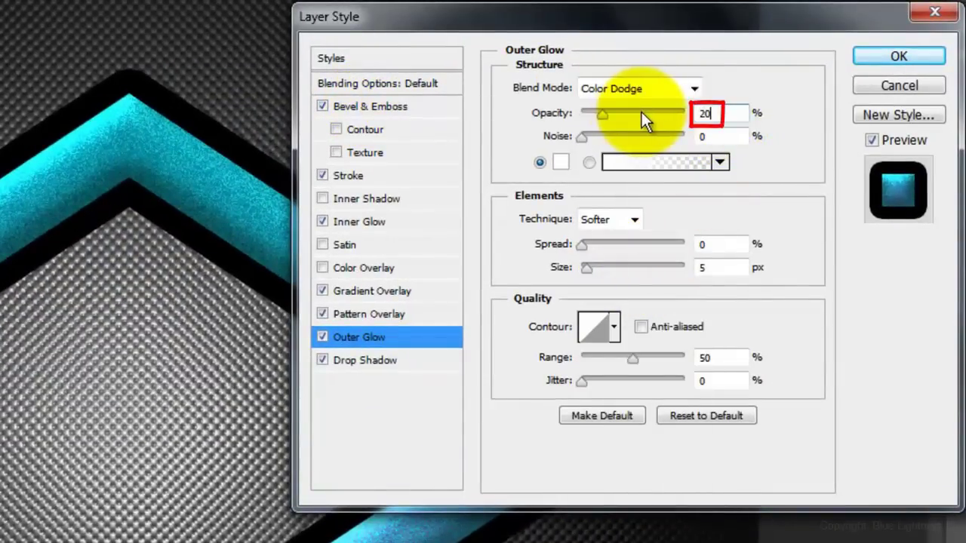
{"action": "double_click", "coordinate": [706, 244]}
{"action": "type", "text": "1"}
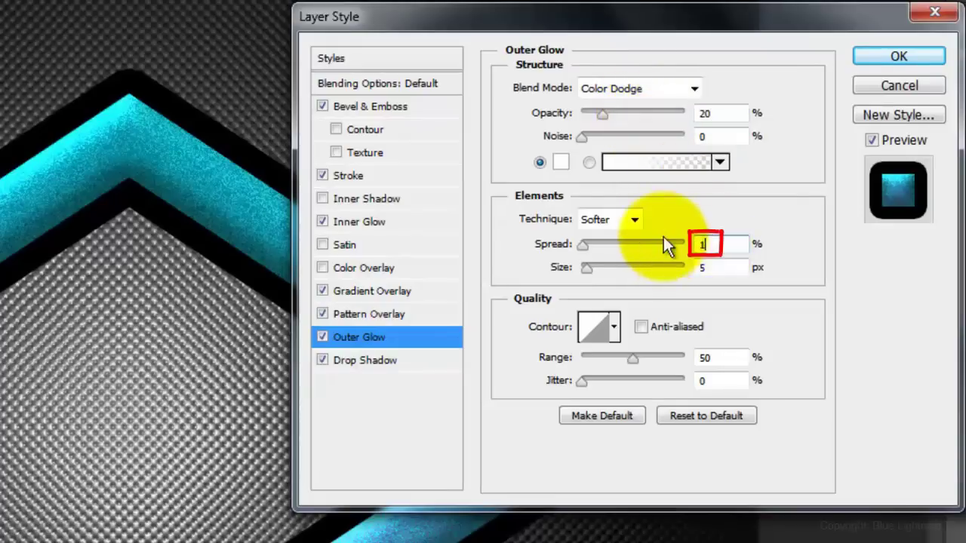
{"action": "type", "text": "9"}
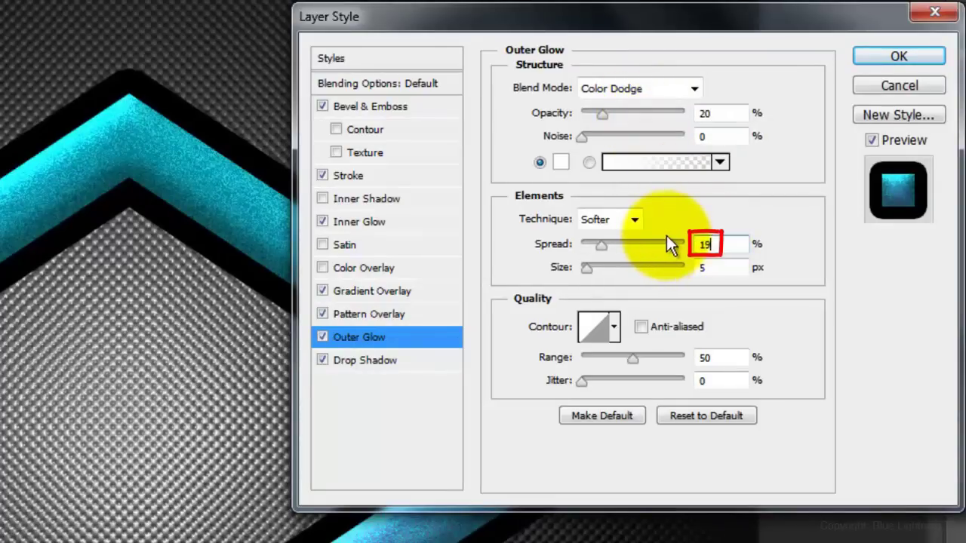
{"action": "double_click", "coordinate": [705, 268]}
{"action": "type", "text": "8"}
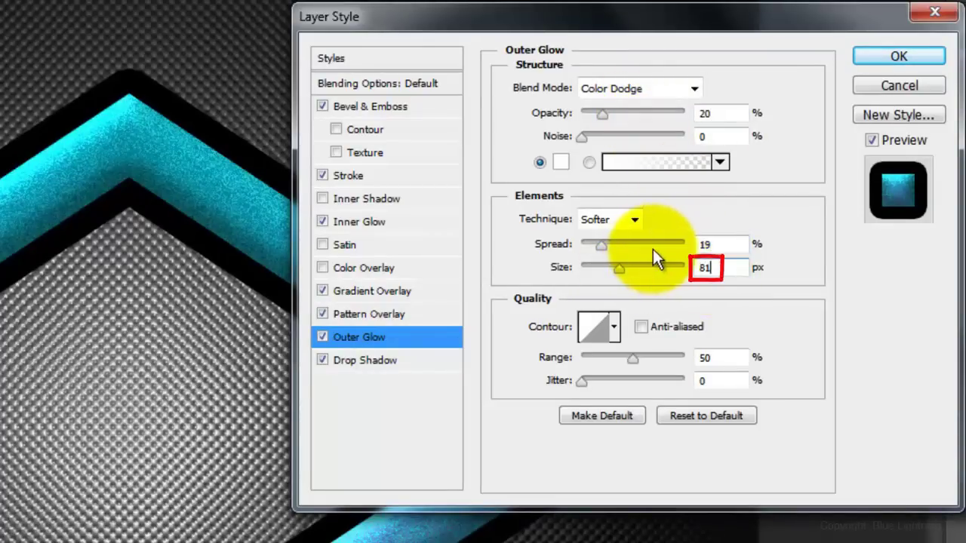
{"action": "type", "text": "1"}
{"action": "left_click", "coordinate": [614, 326]}
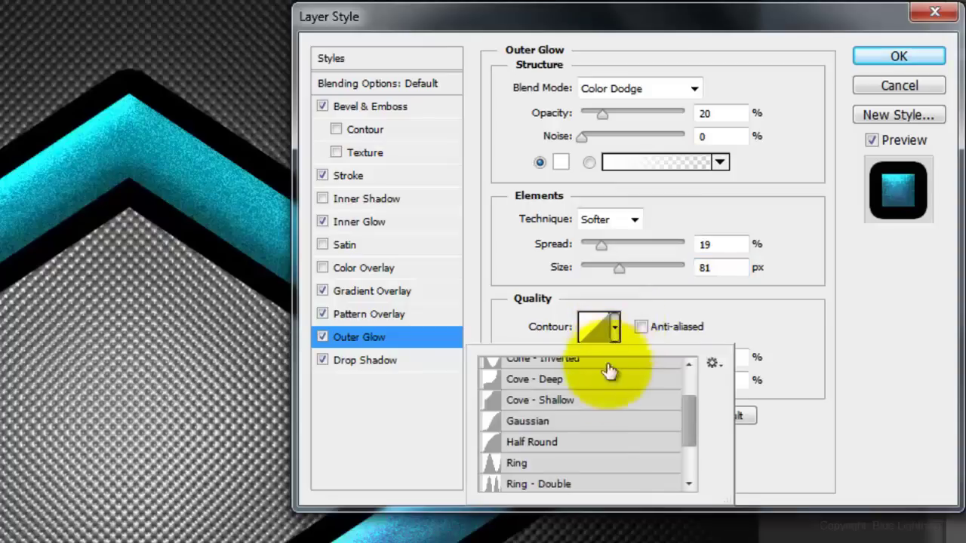
{"action": "left_click", "coordinate": [584, 461]}
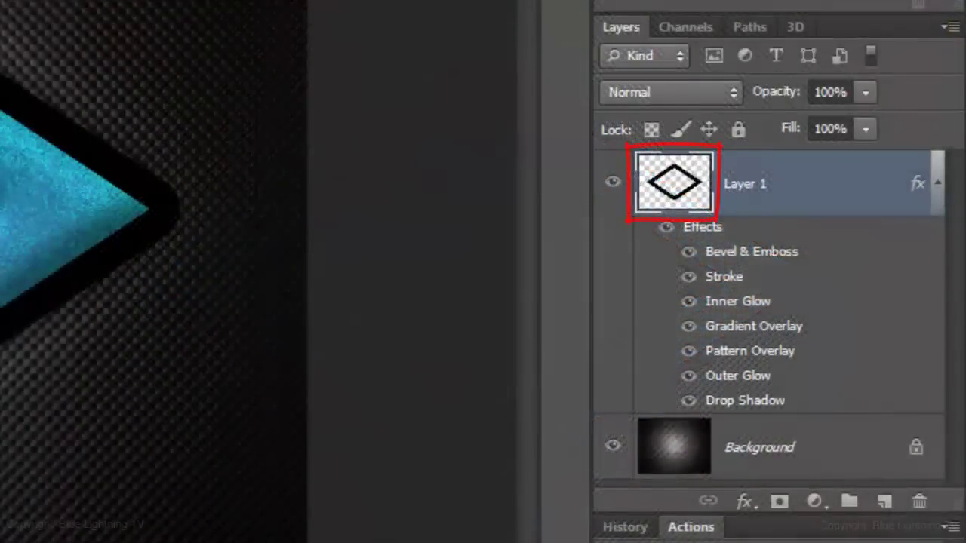
Duplicate Layer 1, set the copy's Fill to 0%, and hide Stroke through Drop Shadow.
{"action": "key", "text": "ctrl+j"}
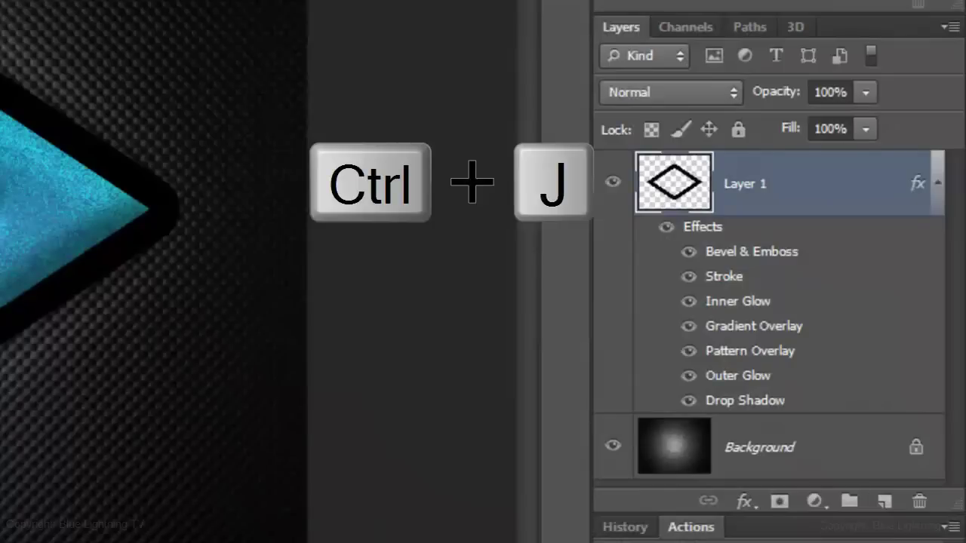
{"action": "left_click", "coordinate": [864, 128]}
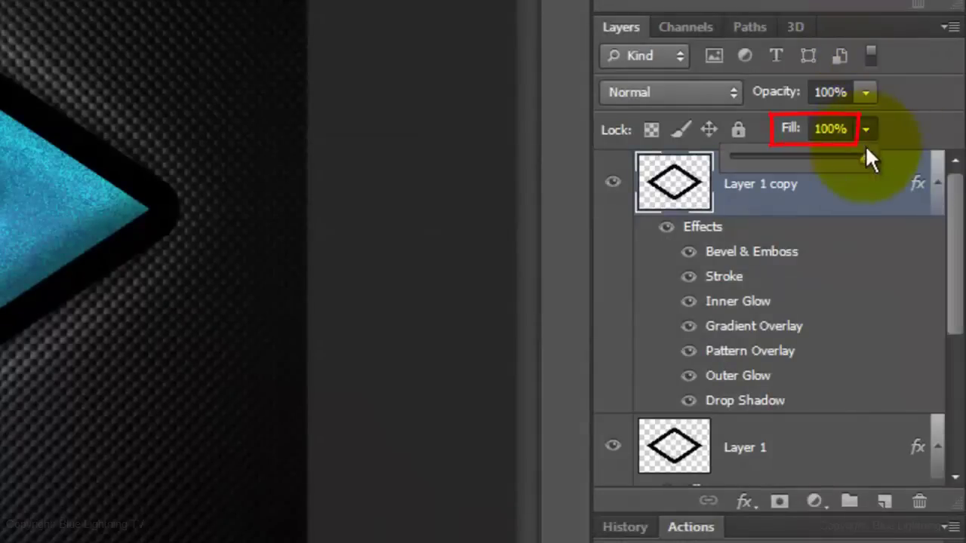
{"action": "left_click_drag", "start_coordinate": [865, 151], "coordinate": [696, 168]}
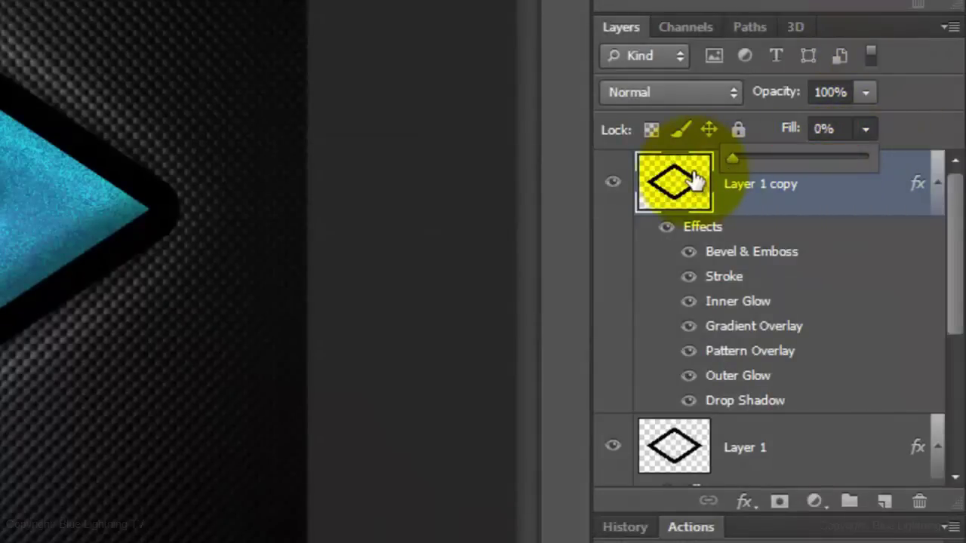
{"action": "left_click_drag", "start_coordinate": [688, 276], "coordinate": [690, 420]}
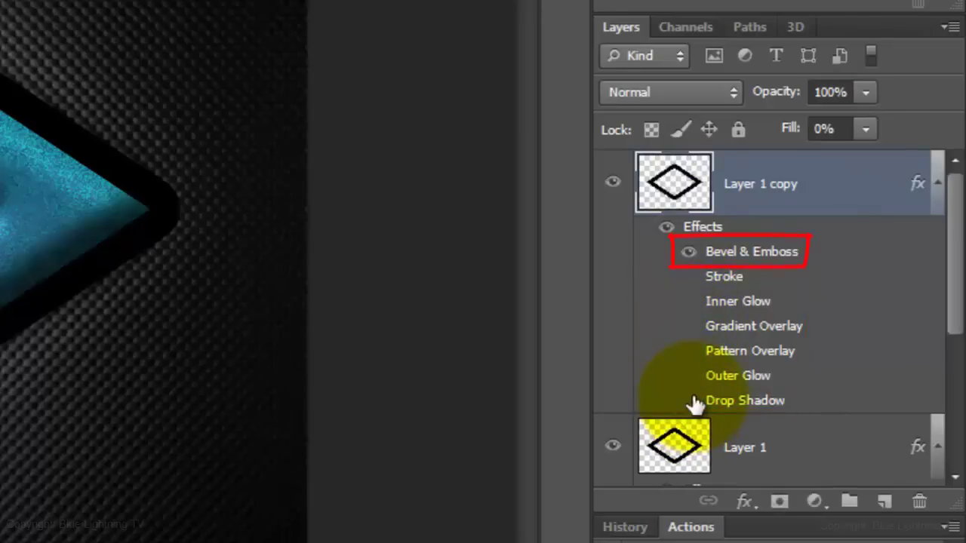
Set the copy's bevel to Depth 100%, Size 10, Soften 0, Angle 77°, Altitude 58°.
{"action": "double_click", "coordinate": [751, 252]}
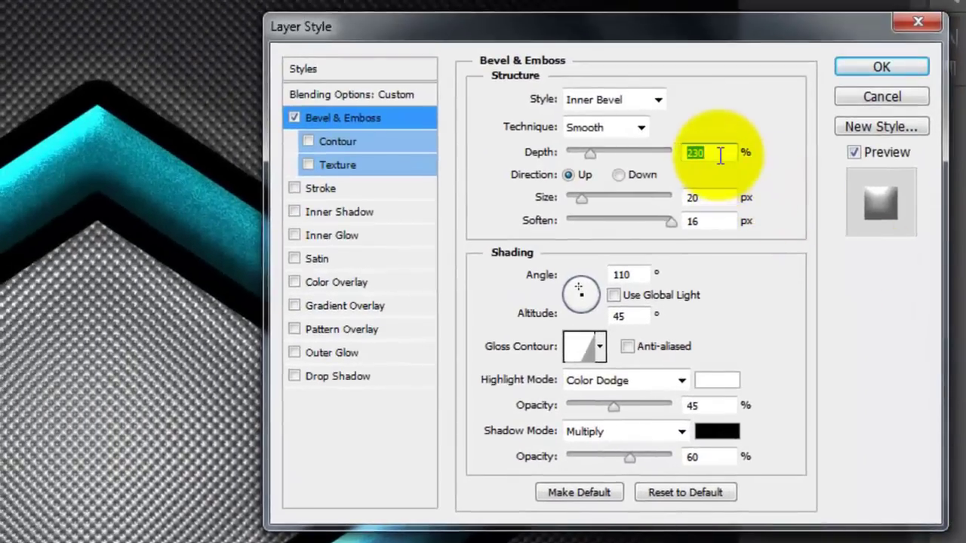
{"action": "type", "text": "100"}
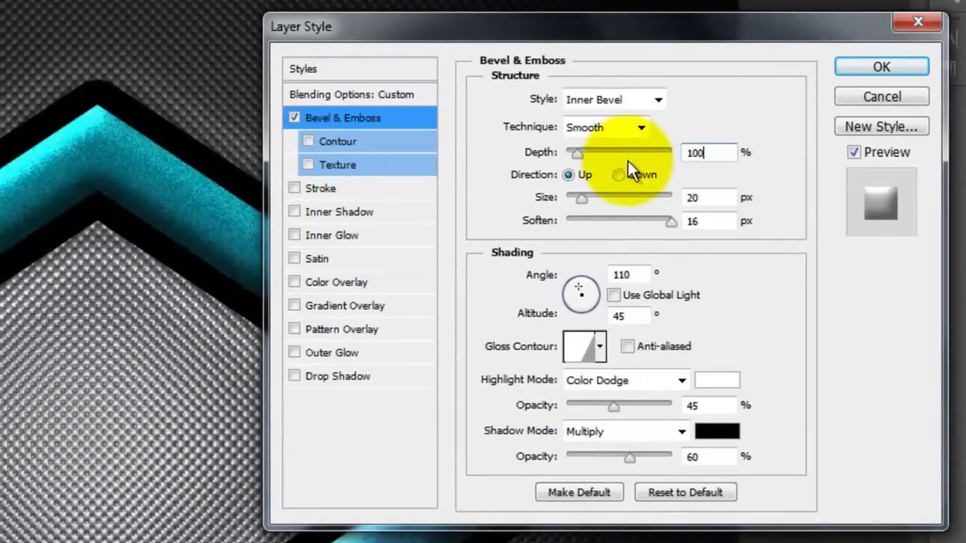
{"action": "double_click", "coordinate": [691, 198]}
{"action": "type", "text": "10"}
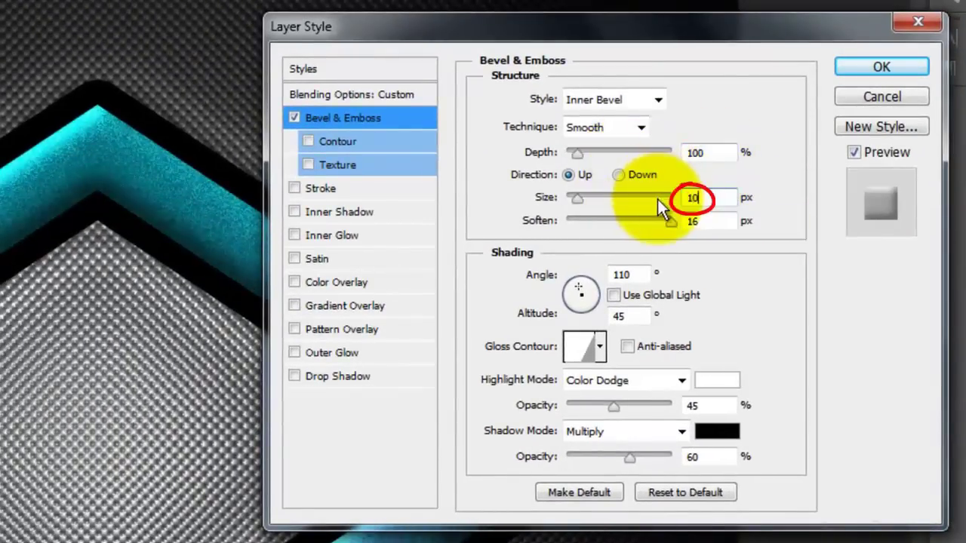
{"action": "left_click_drag", "start_coordinate": [671, 221], "coordinate": [512, 225]}
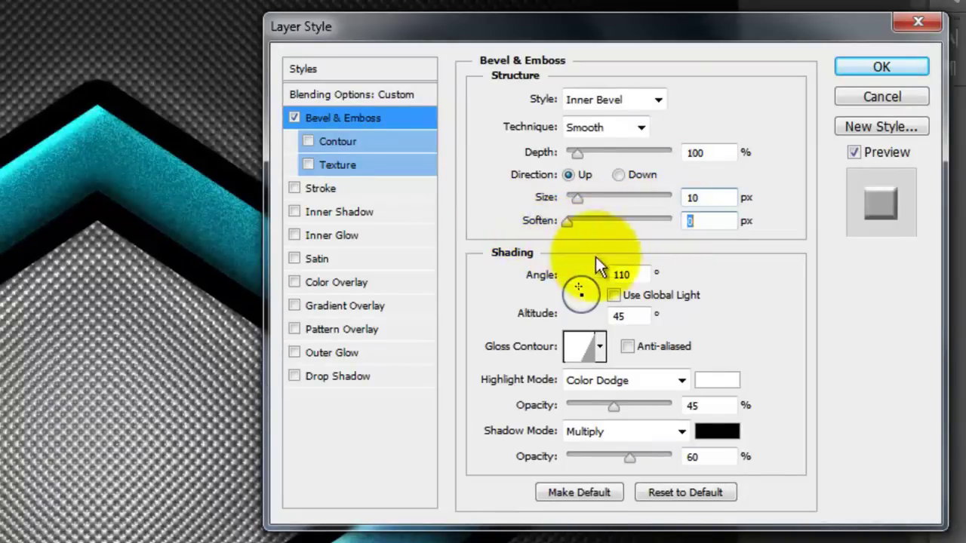
{"action": "double_click", "coordinate": [623, 274]}
{"action": "type", "text": "77"}
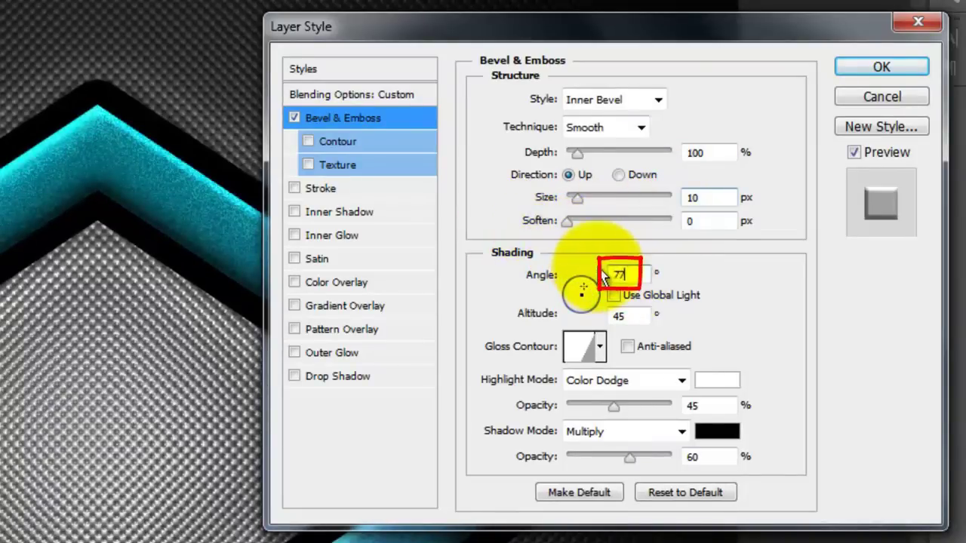
{"action": "double_click", "coordinate": [616, 315]}
{"action": "type", "text": "58"}
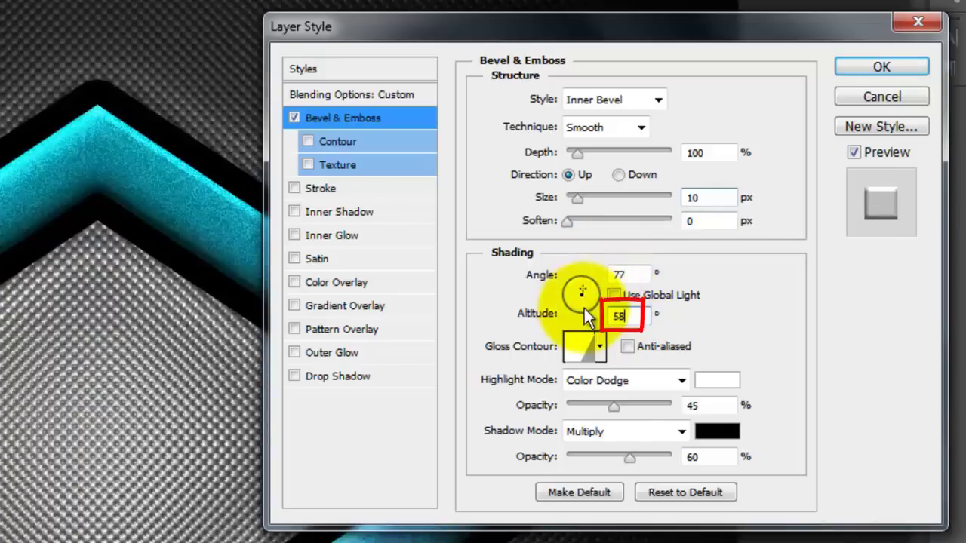
Choose the Ring gloss contour, Screen highlight mode, and 75% highlight and shadow opacity.
{"action": "left_click", "coordinate": [600, 347]}
{"action": "left_click_drag", "start_coordinate": [676, 417], "coordinate": [678, 457]}
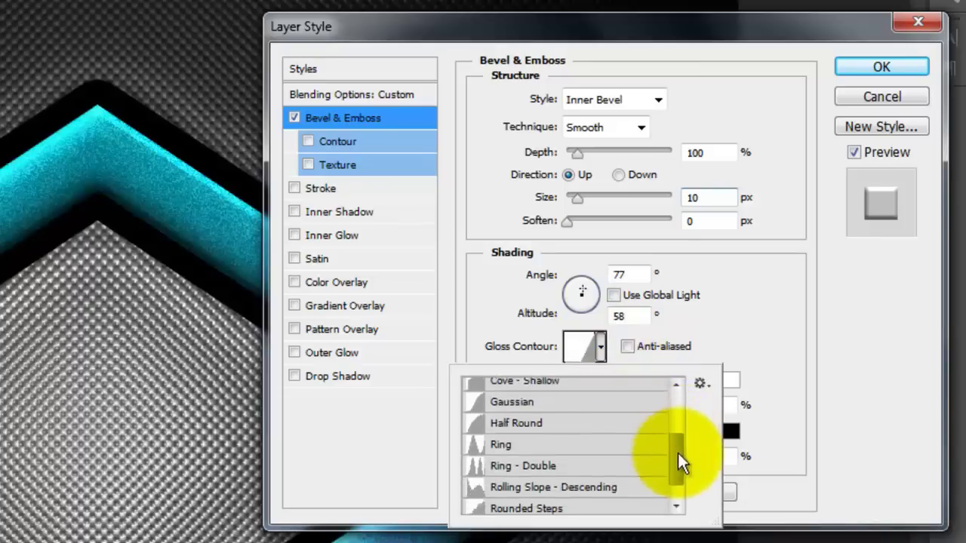
{"action": "left_click", "coordinate": [557, 444]}
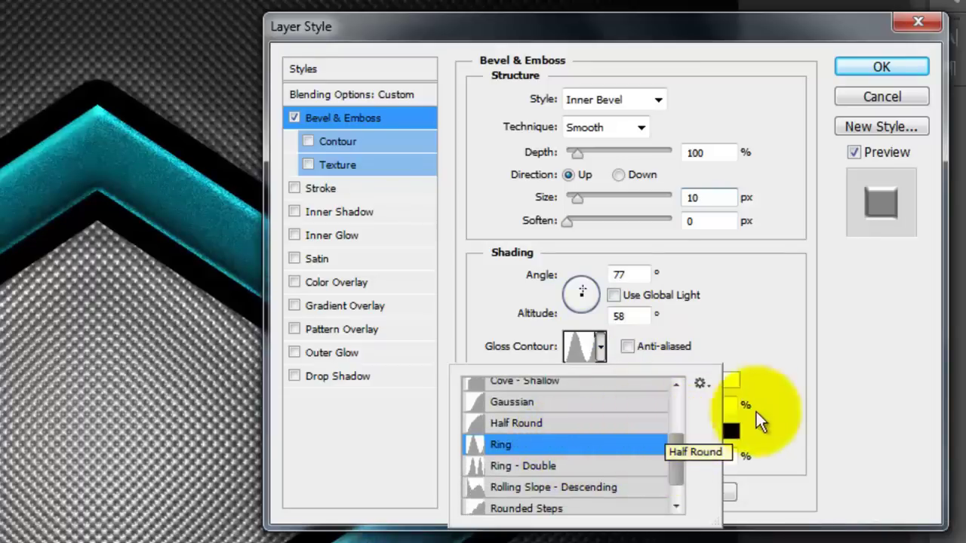
{"action": "left_click", "coordinate": [751, 407]}
{"action": "left_click", "coordinate": [646, 383]}
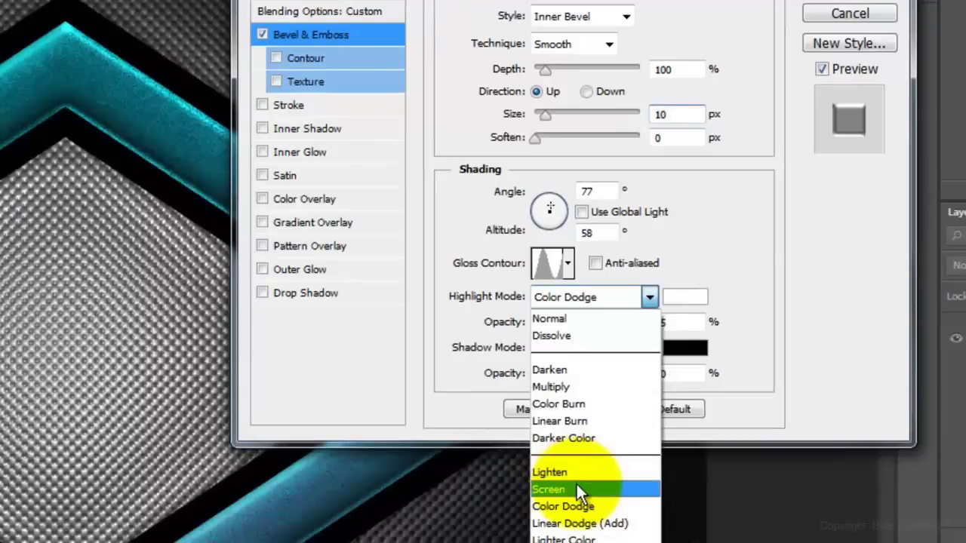
{"action": "left_click", "coordinate": [578, 489]}
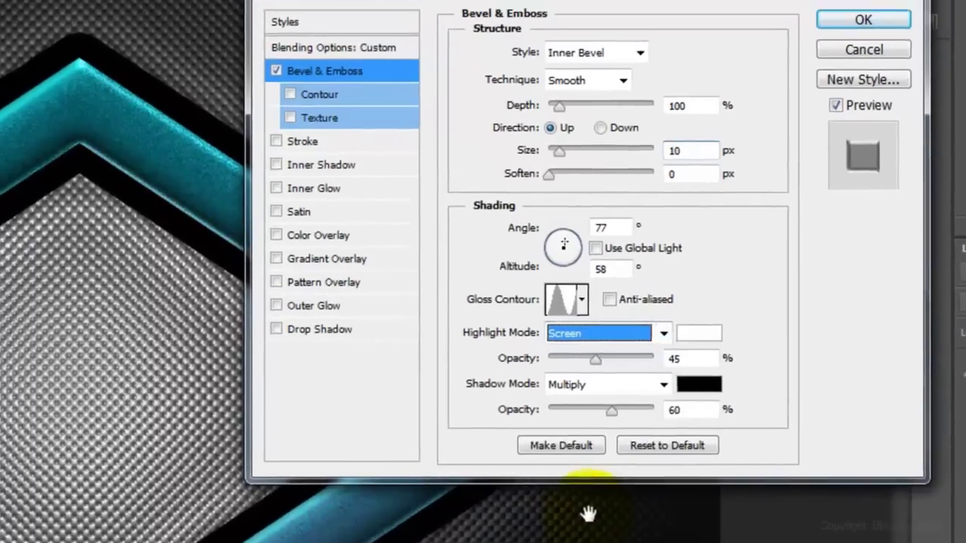
{"action": "left_click_drag", "start_coordinate": [617, 409], "coordinate": [640, 410]}
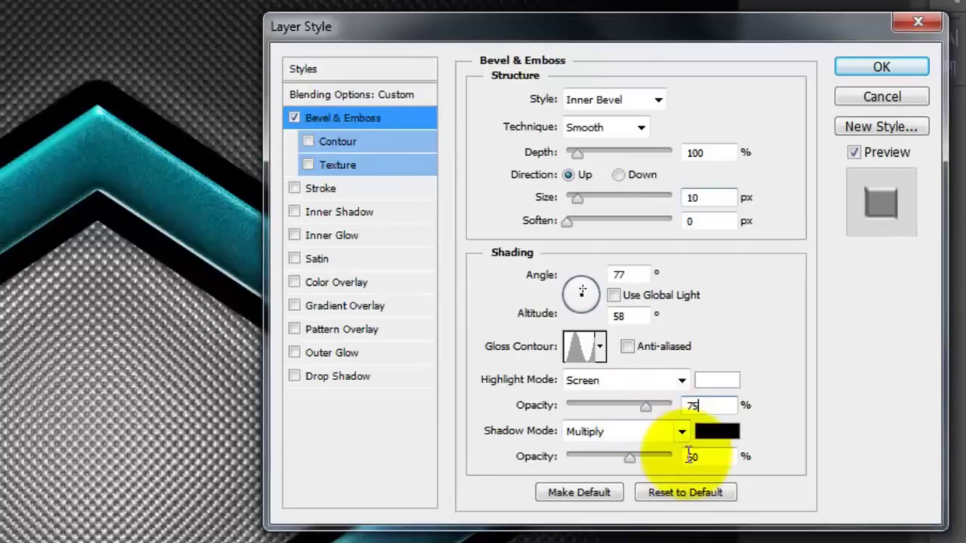
{"action": "left_click_drag", "start_coordinate": [629, 457], "coordinate": [645, 456]}
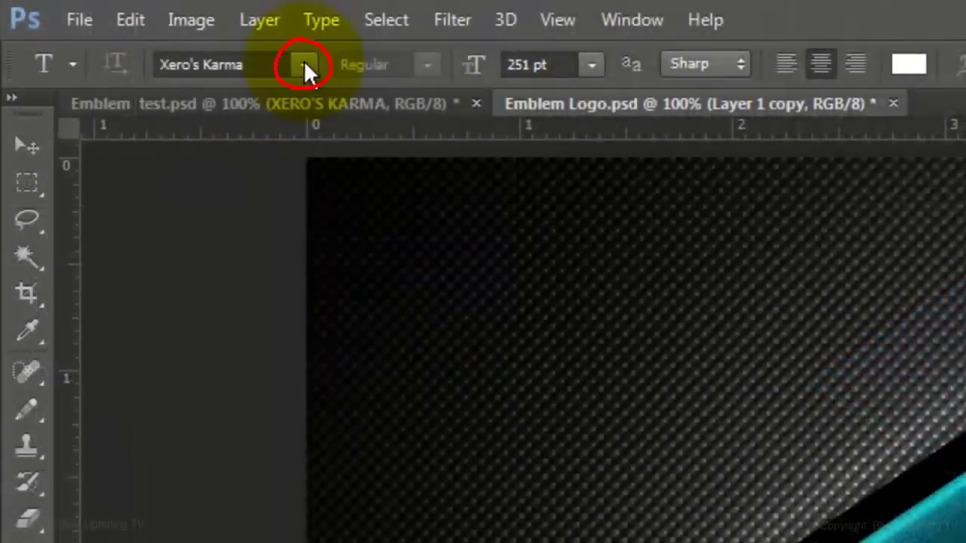
Type the white initials 'BL' in Xero's Karma over the emblem.
{"action": "left_click", "coordinate": [304, 61]}
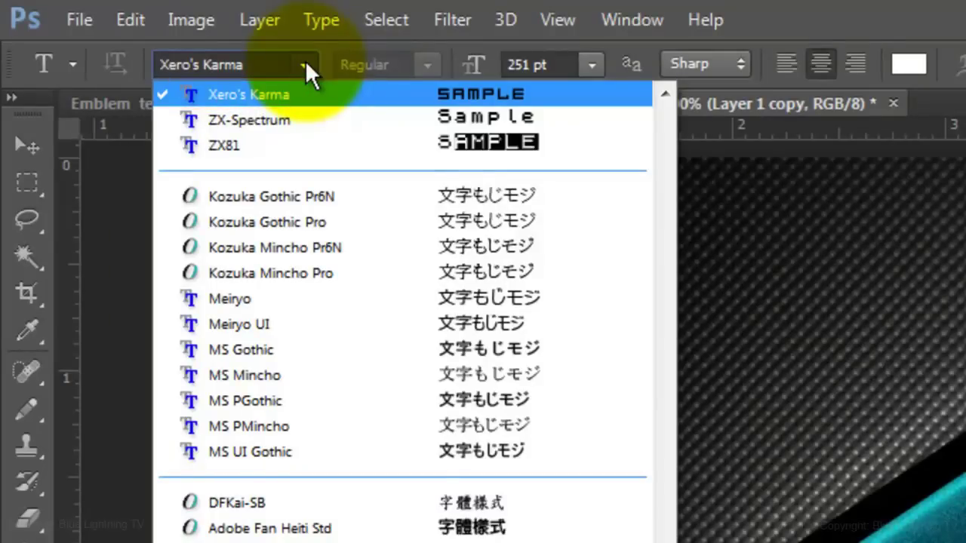
{"action": "left_click", "coordinate": [305, 62]}
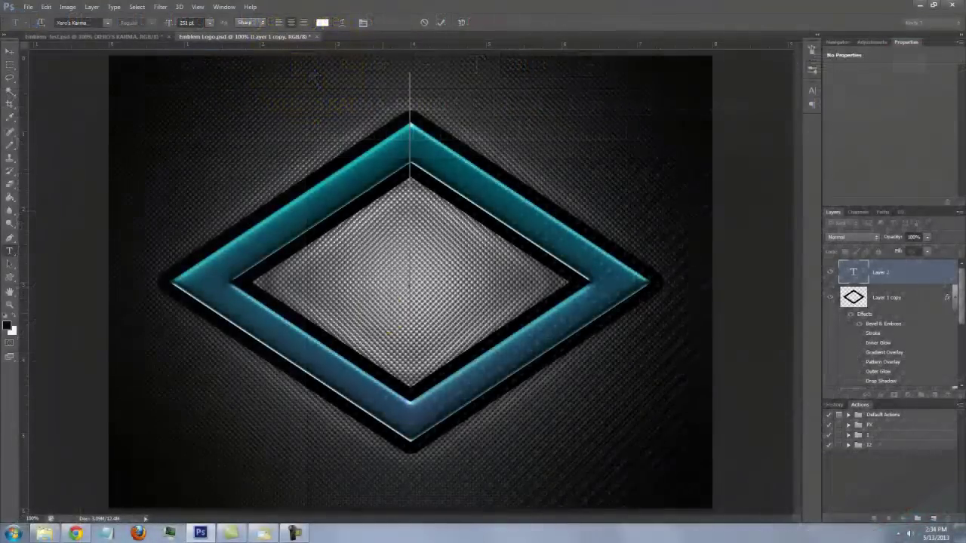
{"action": "type", "text": "EL"}
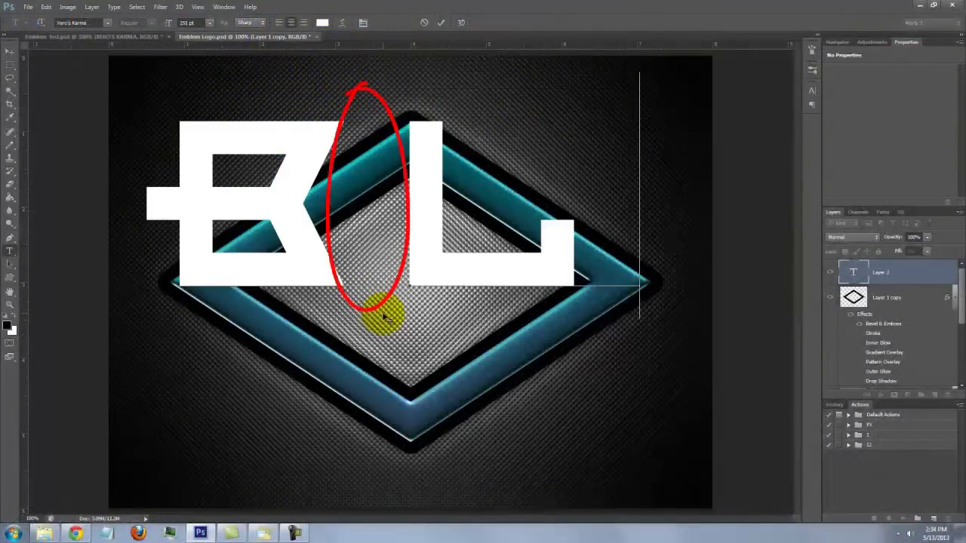
Kern the B and L closer together with two Alt+Left steps.
{"action": "left_click", "coordinate": [383, 221]}
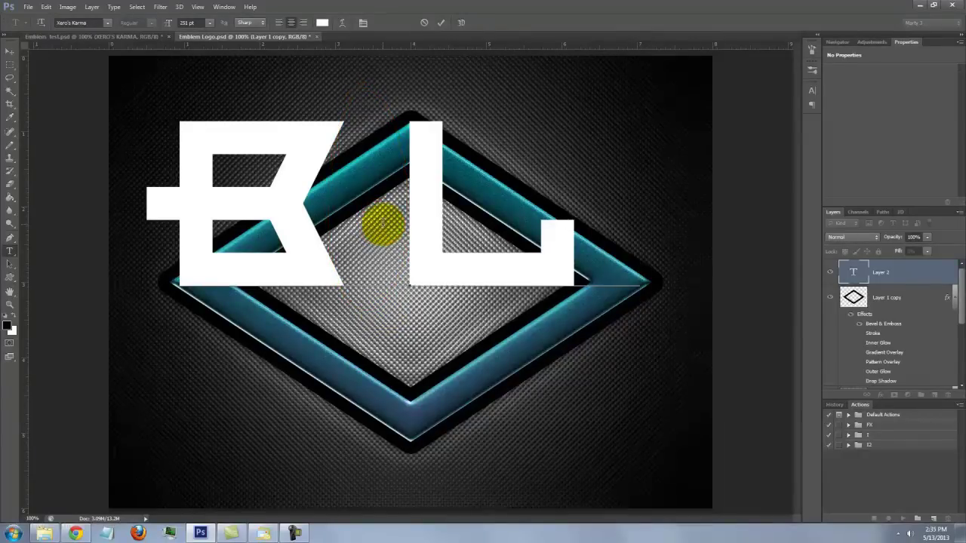
{"action": "key", "text": "alt"}
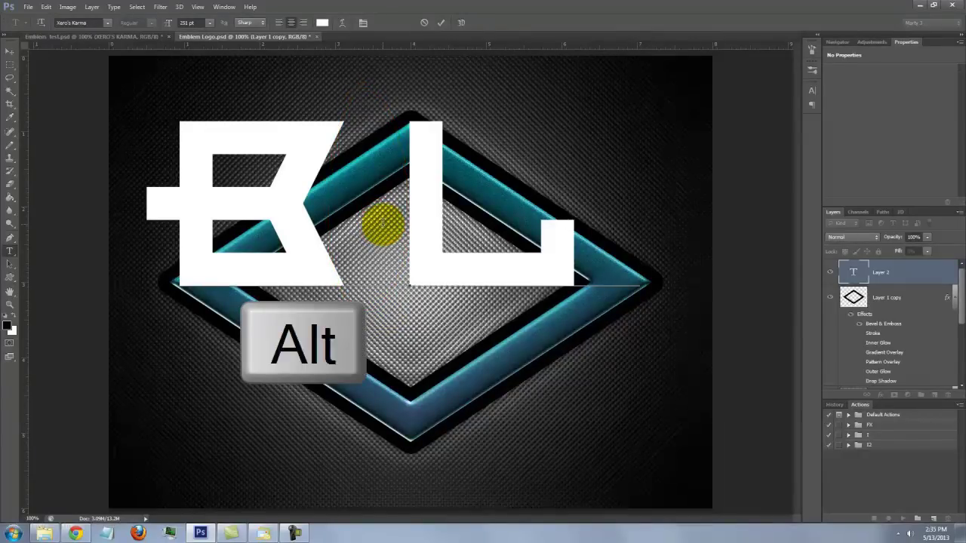
{"action": "key", "text": "alt+Left"}
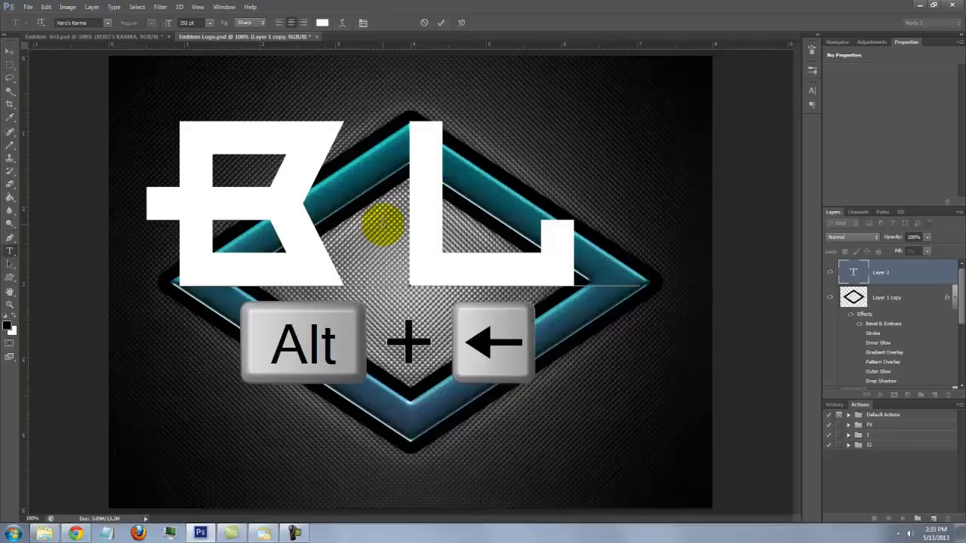
{"action": "key", "text": "alt+Left"}
{"action": "key", "text": "alt+Left"}
{"action": "key", "text": "alt+Left"}
{"action": "key", "text": "alt+Left"}
{"action": "key", "text": "alt+Left"}
{"action": "key", "text": "alt+Left"}
{"action": "key", "text": "alt+Left"}
{"action": "key", "text": "alt+Left"}
{"action": "key", "text": "alt+Left"}
{"action": "key", "text": "alt+Left"}
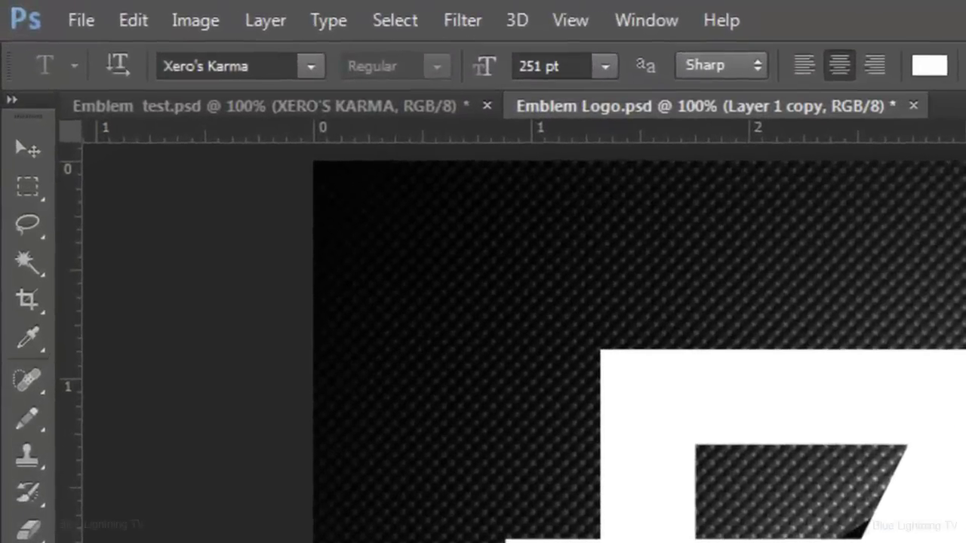
Align the BL text to the horizontal and vertical centres of a whole-canvas selection, then deselect.
{"action": "left_click", "coordinate": [27, 151]}
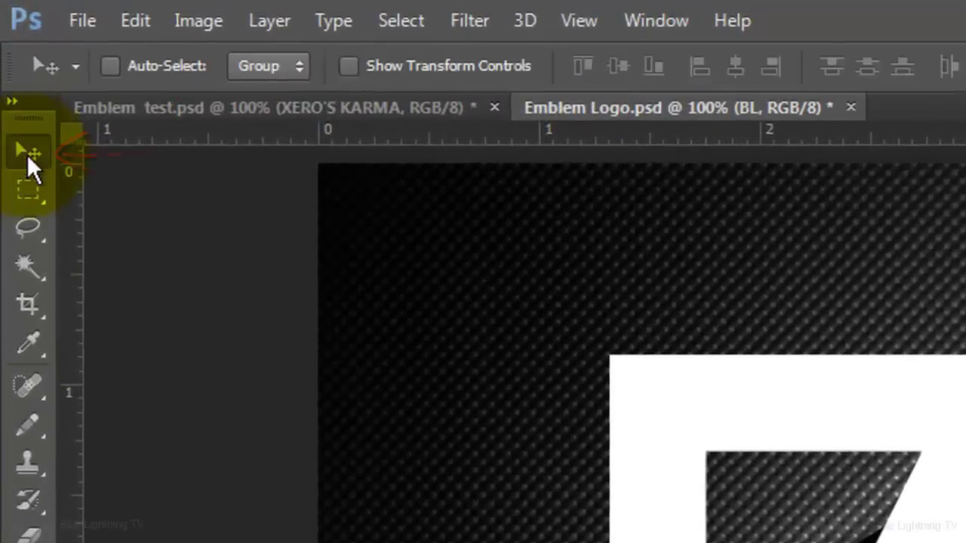
{"action": "key", "text": "ctrl+a"}
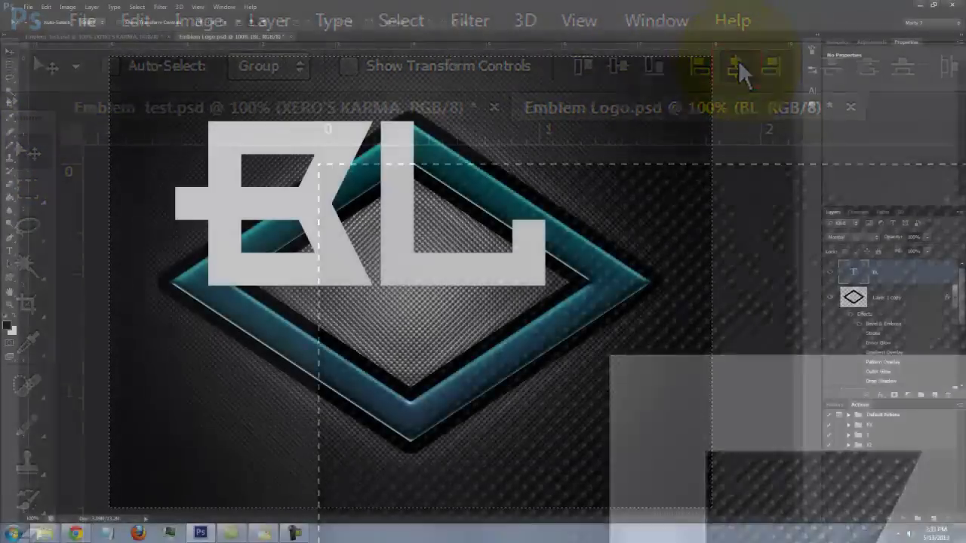
{"action": "left_click", "coordinate": [738, 64]}
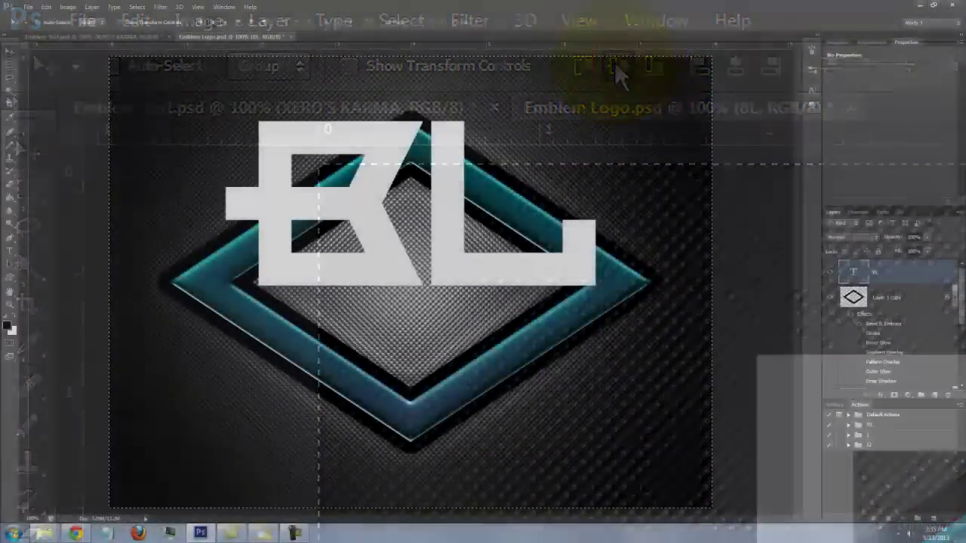
{"action": "left_click", "coordinate": [617, 68]}
{"action": "key", "text": "ctrl+d"}
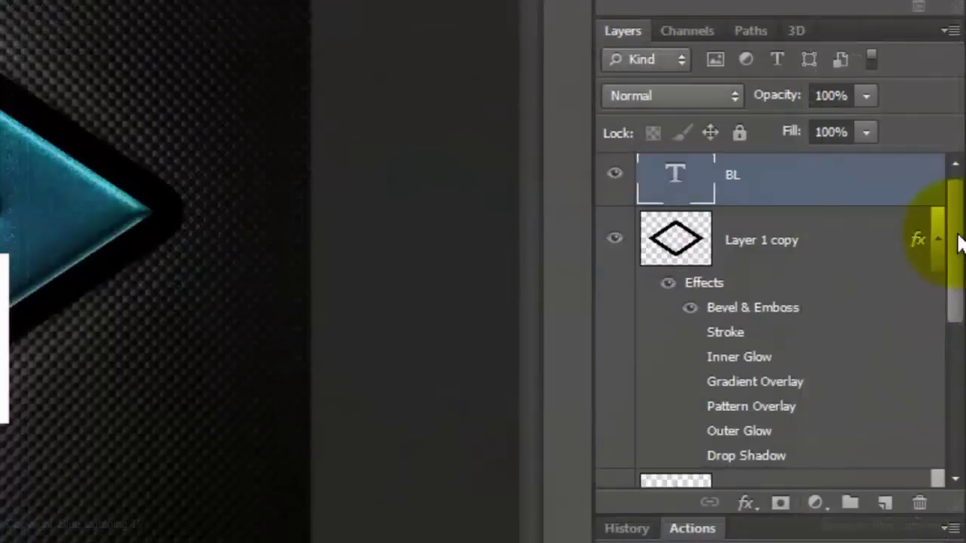
Alt-drag Layer 1's fx effects onto the BL text layer to copy them.
{"action": "left_click_drag", "start_coordinate": [956, 293], "coordinate": [956, 321]}
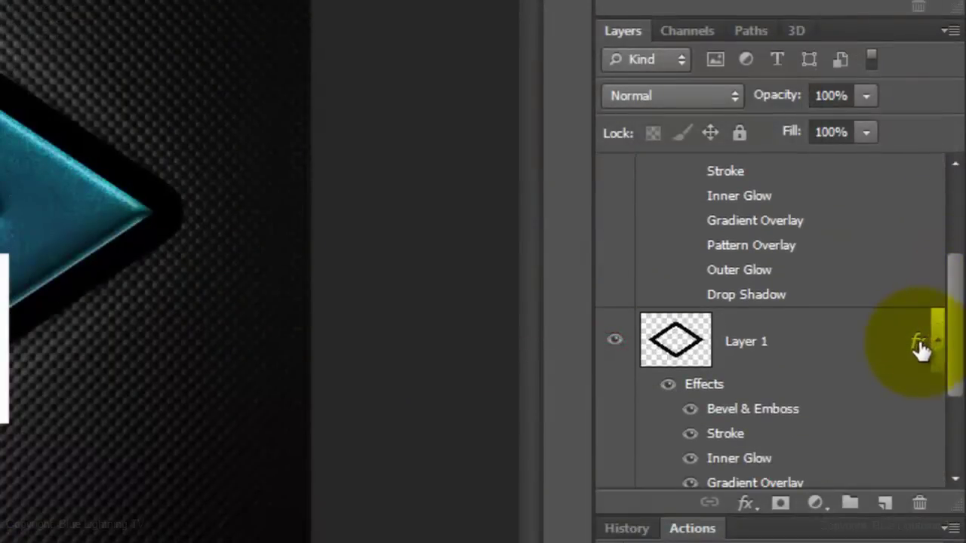
{"action": "key", "text": "alt"}
{"action": "left_click_drag", "start_coordinate": [920, 347], "coordinate": [909, 220]}
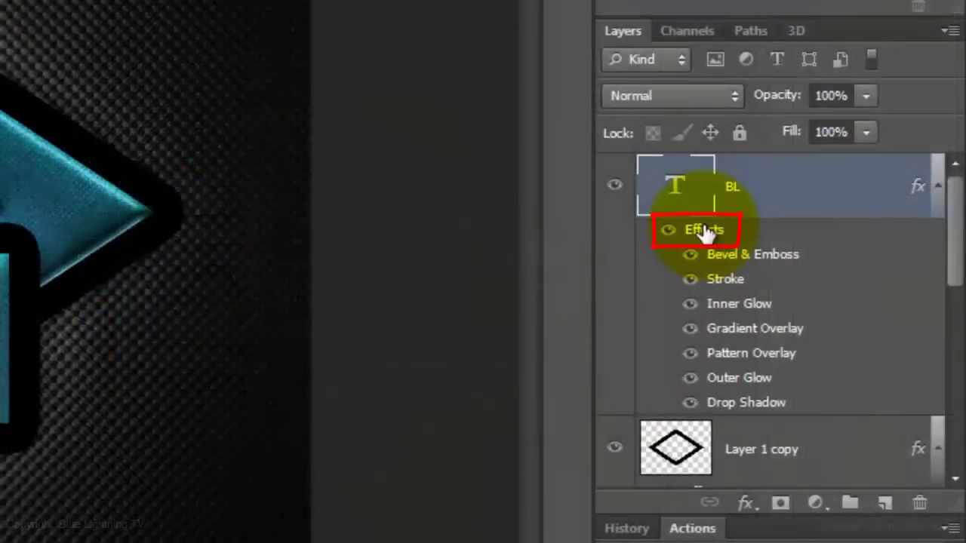
Enter 35 in the letters' Inner Glow settings and turn off Gradient Overlay's Reverse.
{"action": "double_click", "coordinate": [706, 233]}
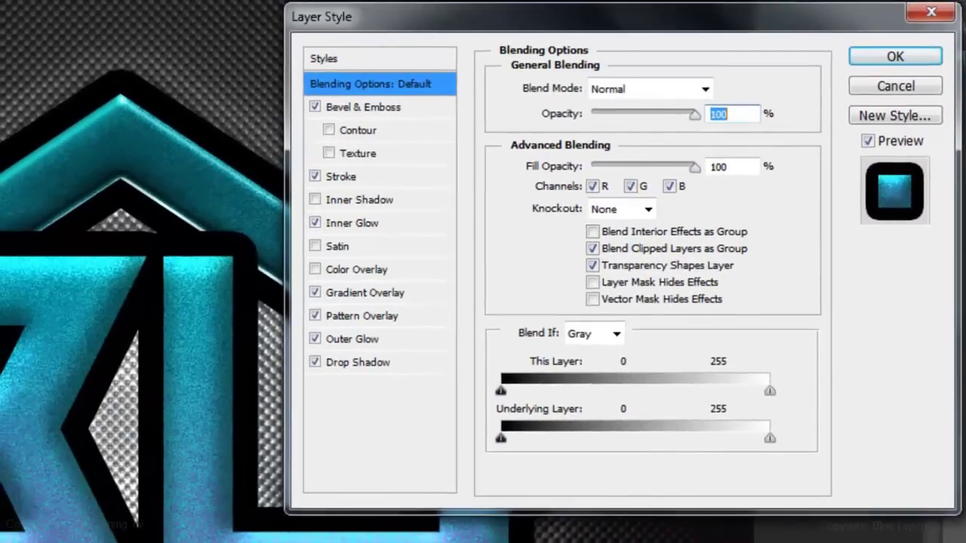
{"action": "left_click", "coordinate": [367, 221]}
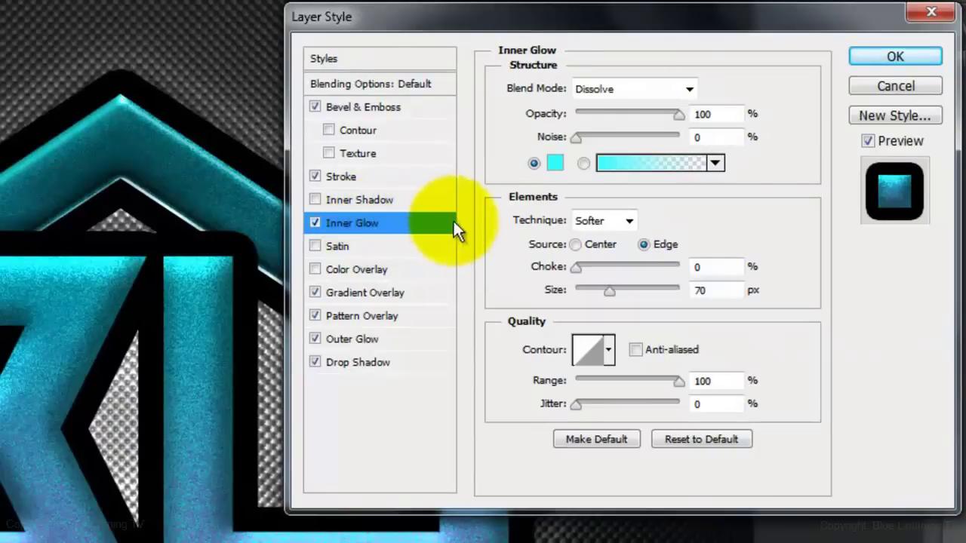
{"action": "type", "text": "35"}
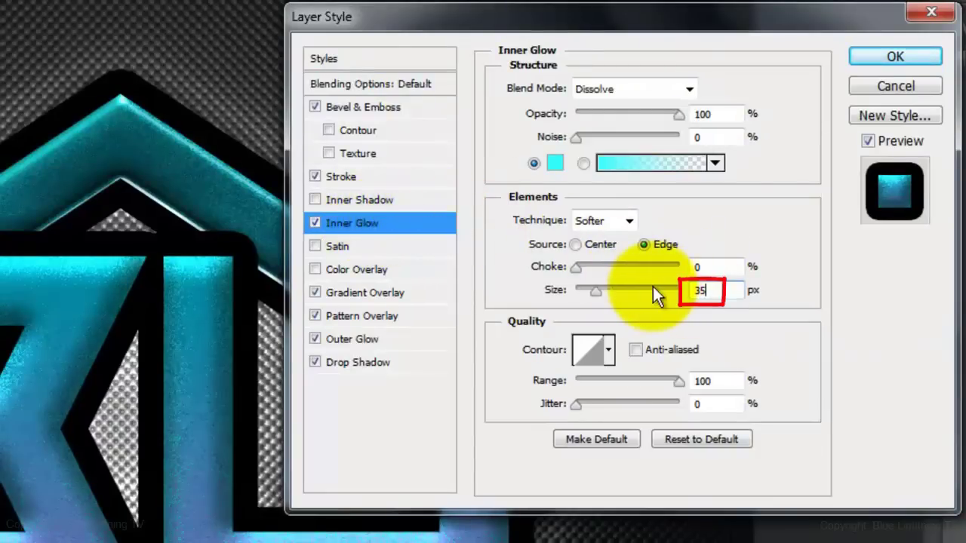
{"action": "left_click", "coordinate": [388, 292]}
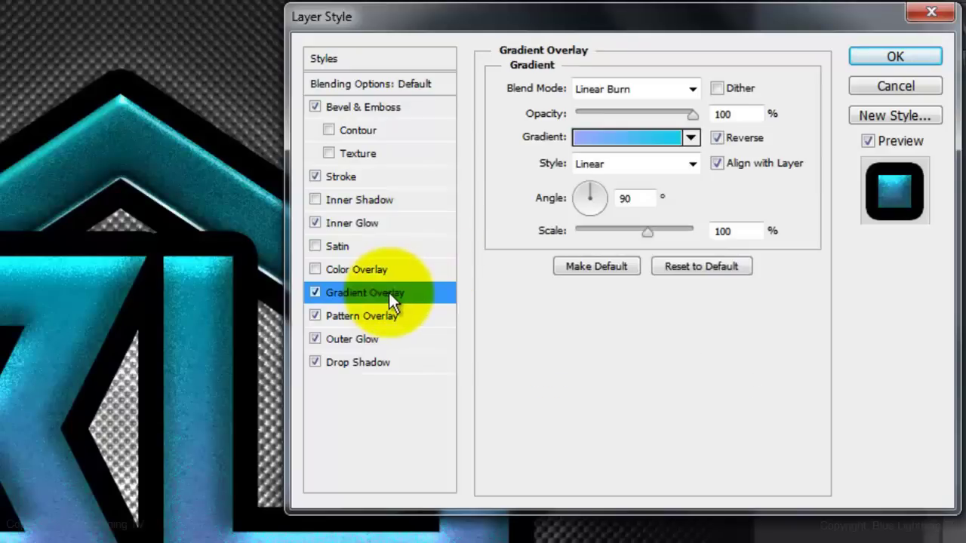
{"action": "left_click", "coordinate": [716, 137]}
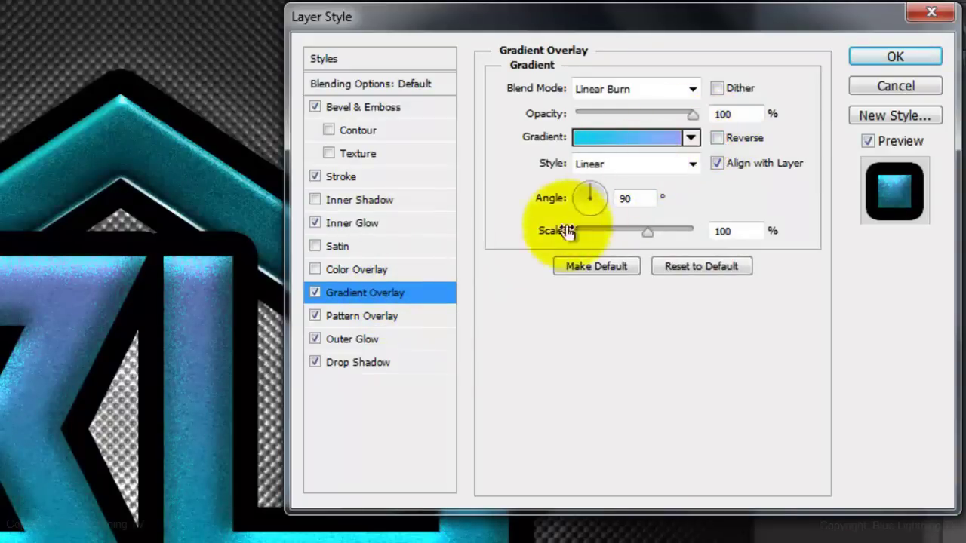
Make the drop shadow Hard Light at 47% opacity, not using global light.
{"action": "left_click", "coordinate": [370, 364]}
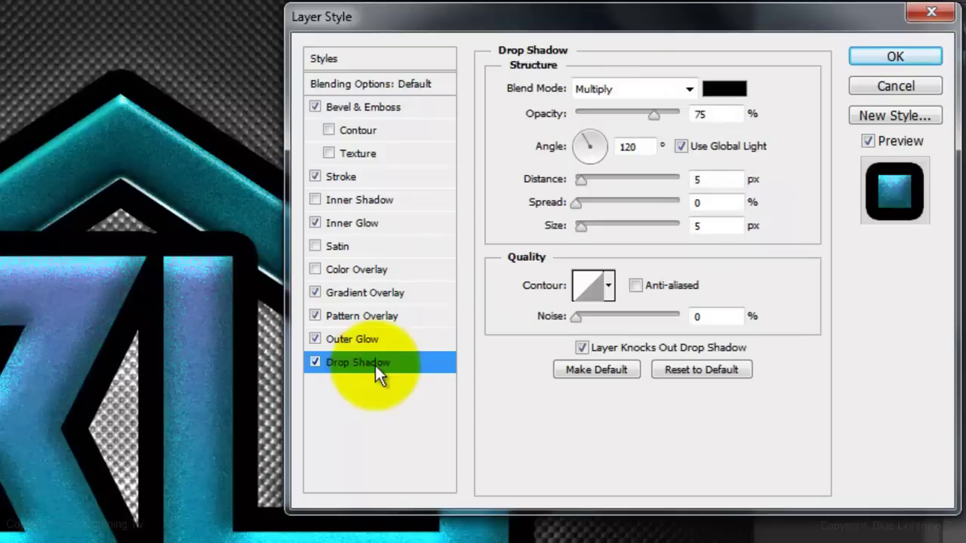
{"action": "left_click", "coordinate": [638, 89]}
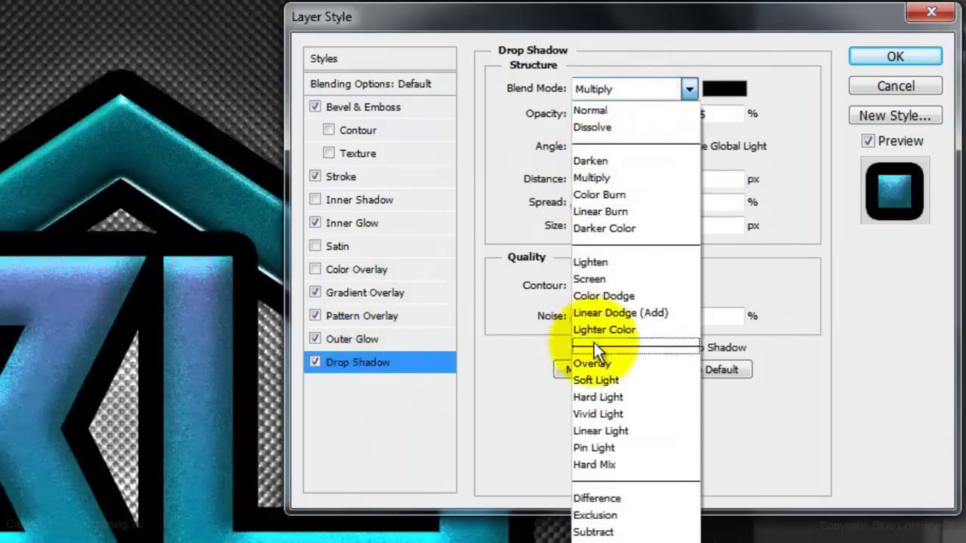
{"action": "left_click", "coordinate": [605, 396]}
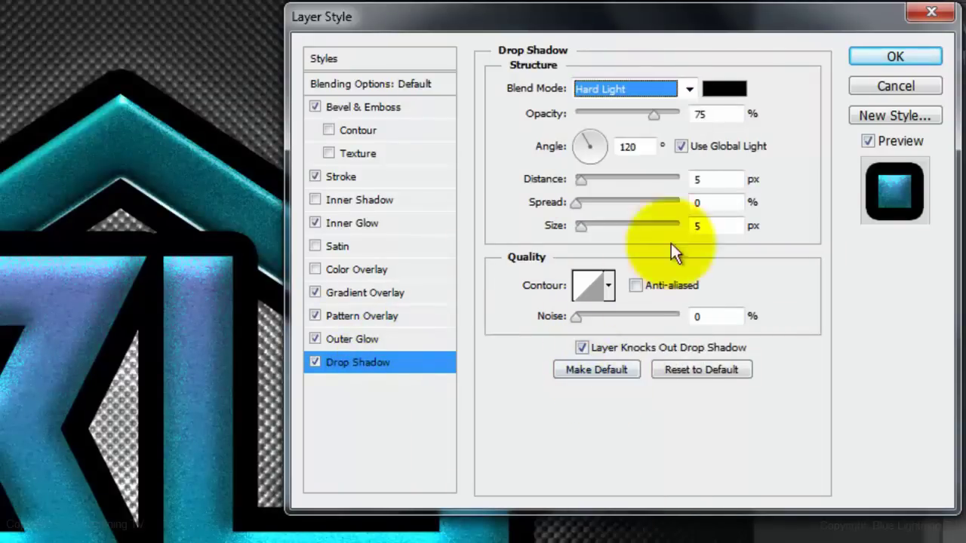
{"action": "double_click", "coordinate": [720, 114]}
{"action": "type", "text": "47"}
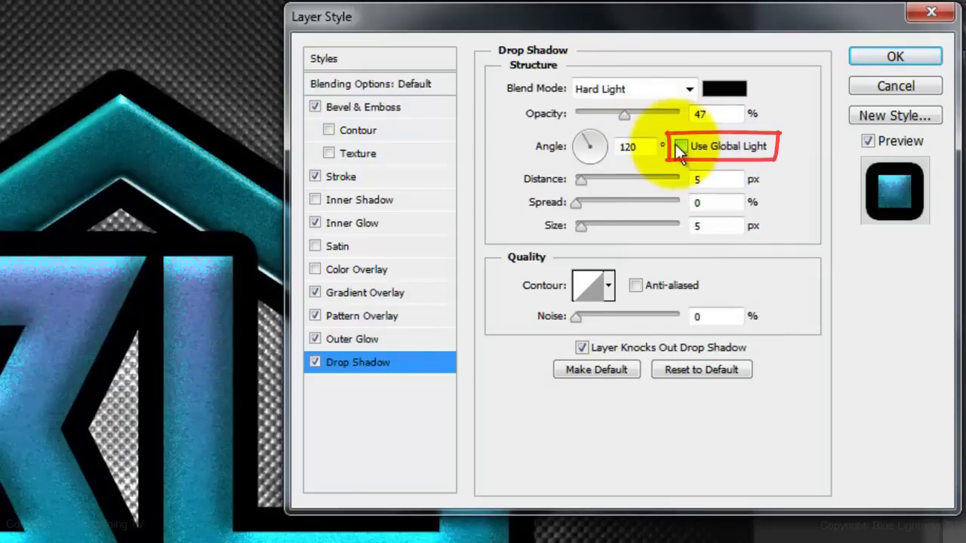
{"action": "left_click", "coordinate": [680, 146]}
Set the shadow angle 135°, distance 51, size 8, disable Outer Glow, and apply.
{"action": "left_click_drag", "start_coordinate": [641, 144], "coordinate": [592, 147]}
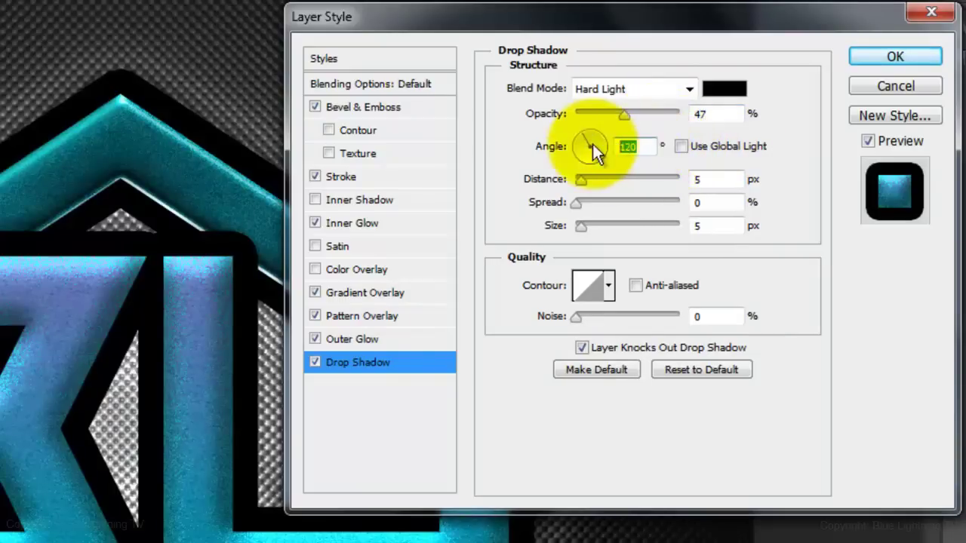
{"action": "type", "text": "135"}
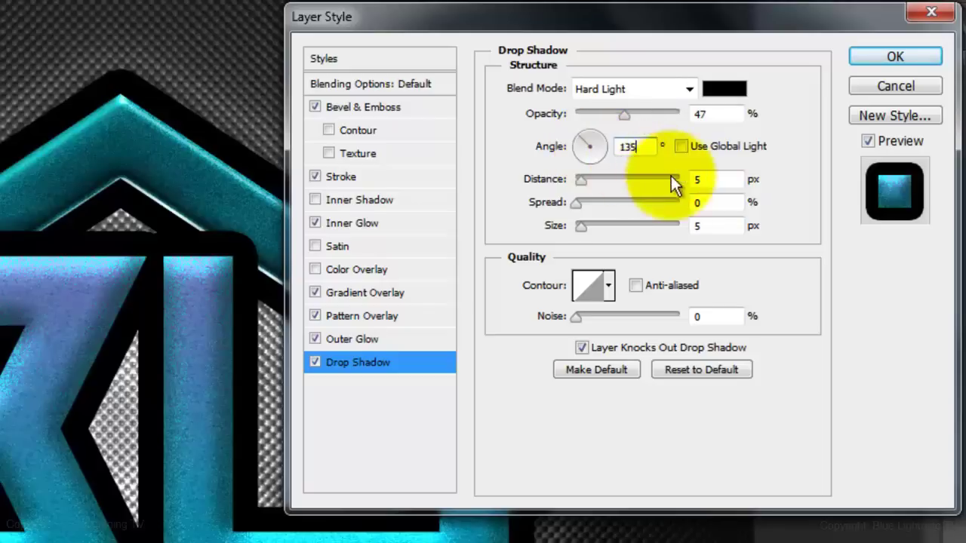
{"action": "left_click", "coordinate": [703, 181]}
{"action": "type", "text": "1"}
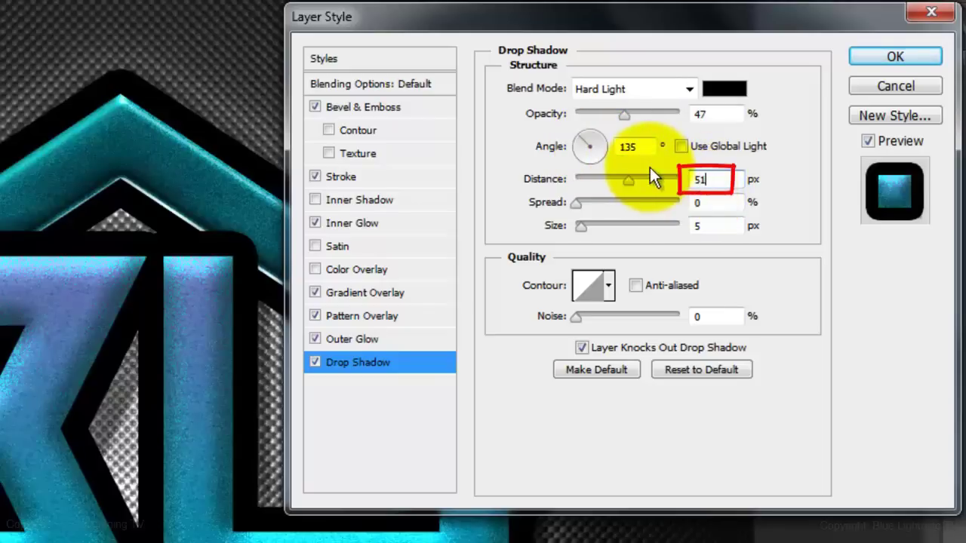
{"action": "left_click", "coordinate": [709, 225]}
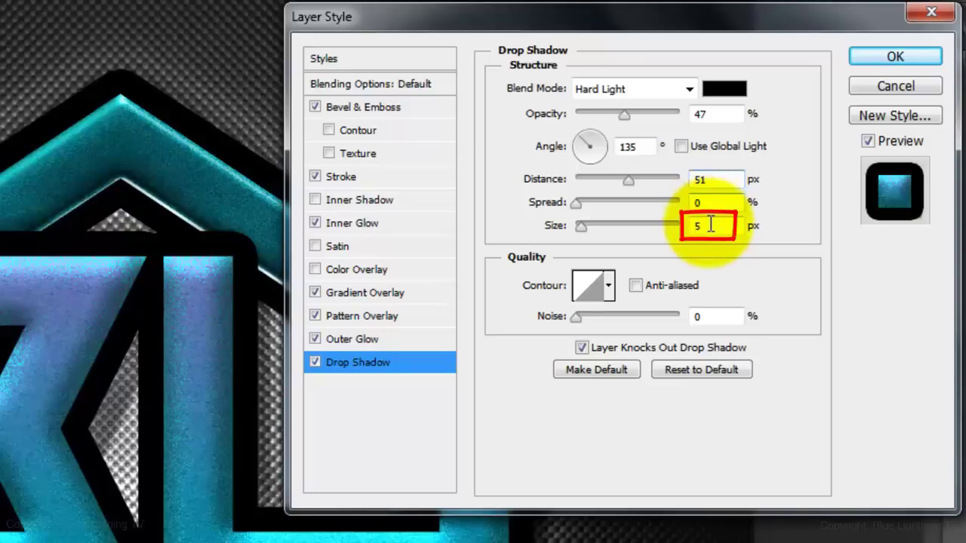
{"action": "type", "text": "8"}
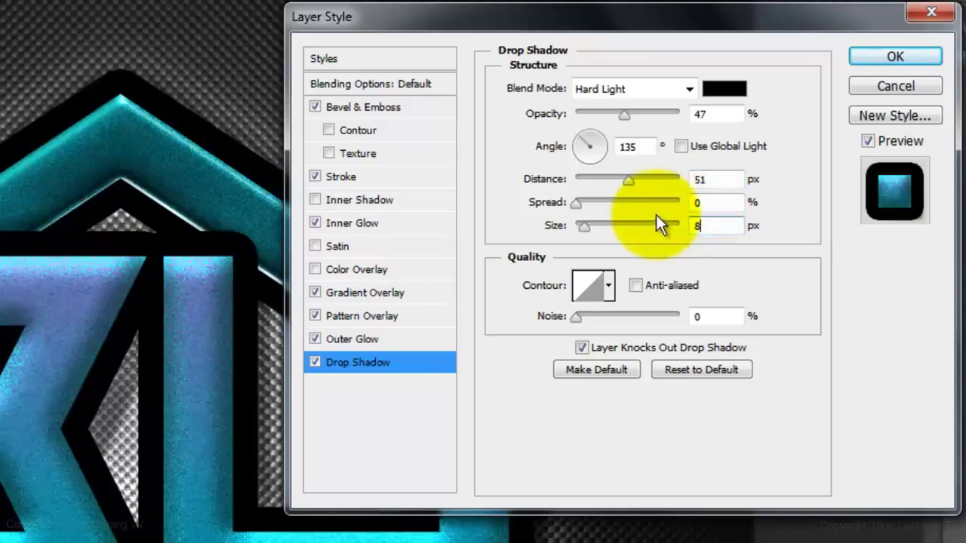
{"action": "left_click", "coordinate": [498, 278]}
{"action": "left_click", "coordinate": [315, 340]}
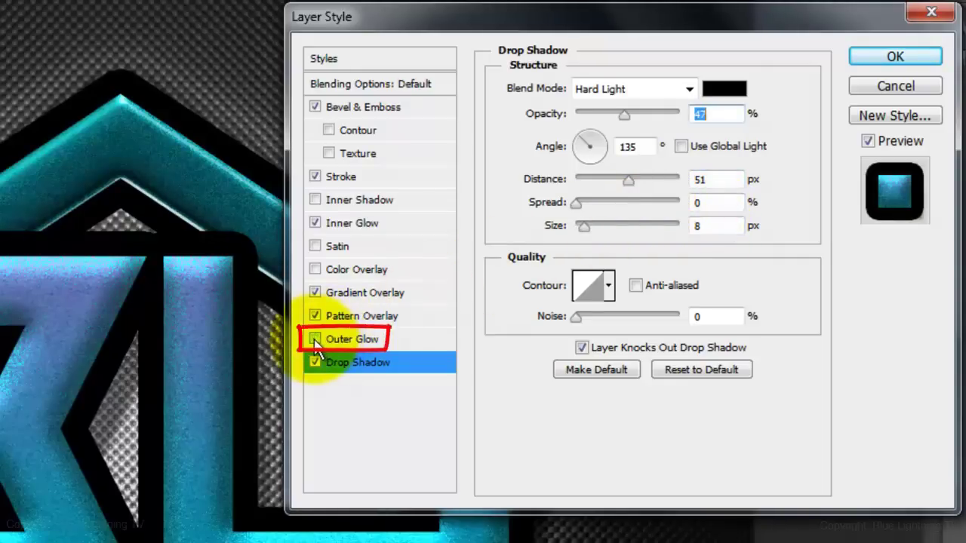
{"action": "left_click", "coordinate": [890, 58]}
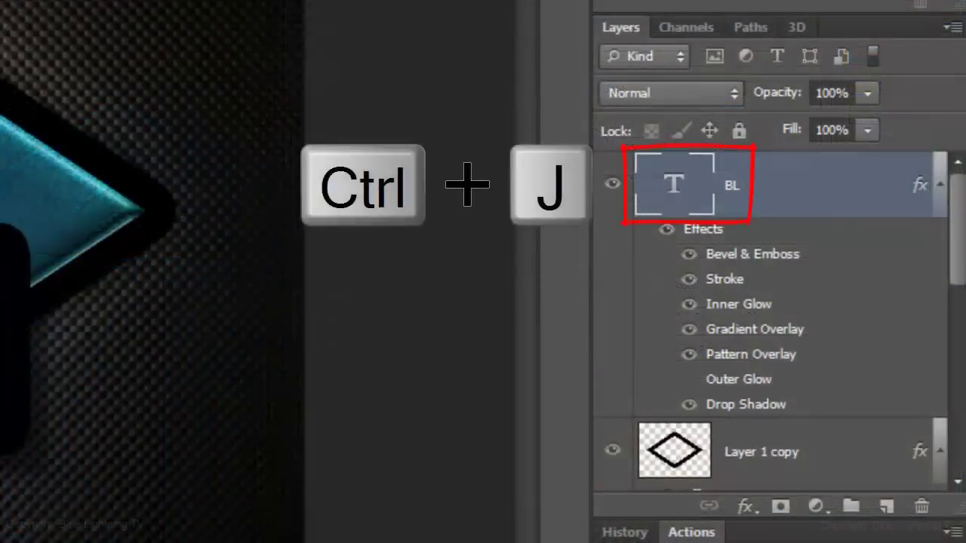
Create BL copy, replace its effects with Layer 1 copy's effects, and set Fill to 0%.
{"action": "key", "text": "ctrl+j"}
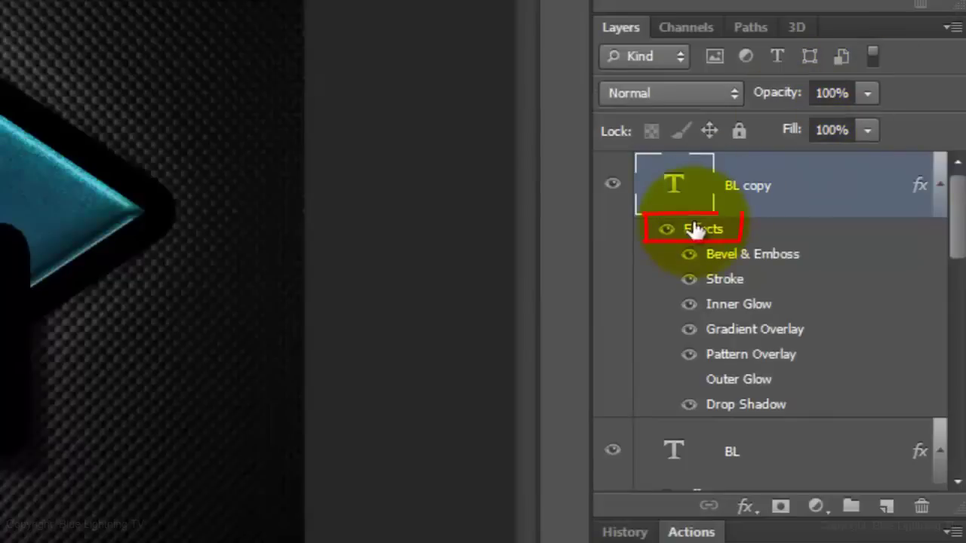
{"action": "mouse_move", "coordinate": [696, 229]}
{"action": "left_mouse_down"}
{"action": "mouse_move", "coordinate": [734, 254]}
{"action": "mouse_move", "coordinate": [933, 511]}
{"action": "left_mouse_up"}
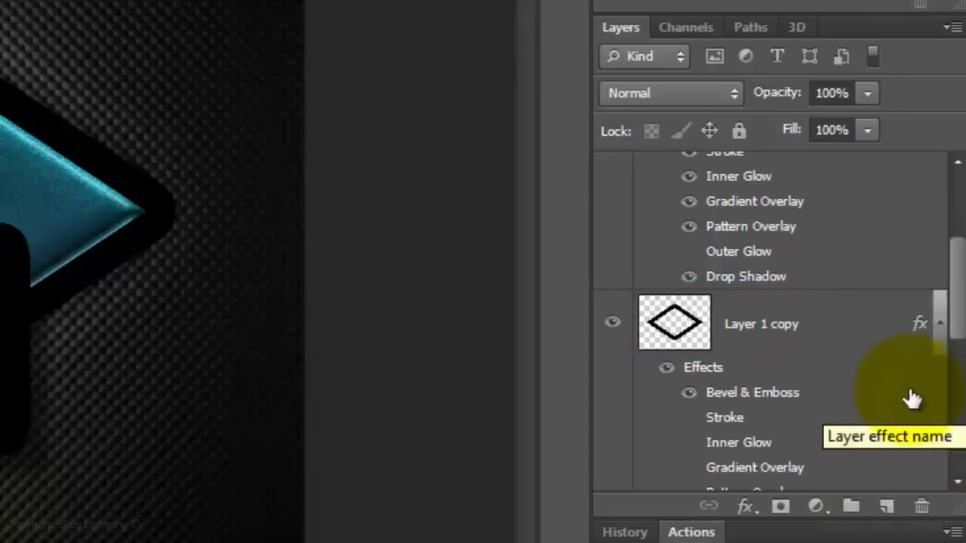
{"action": "key", "text": "alt"}
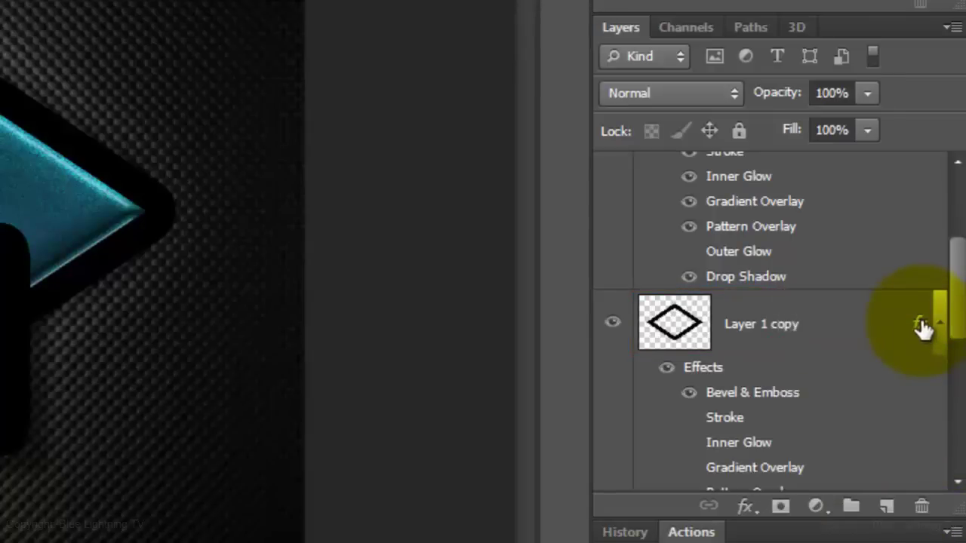
{"action": "left_click_drag", "start_coordinate": [921, 326], "coordinate": [864, 194]}
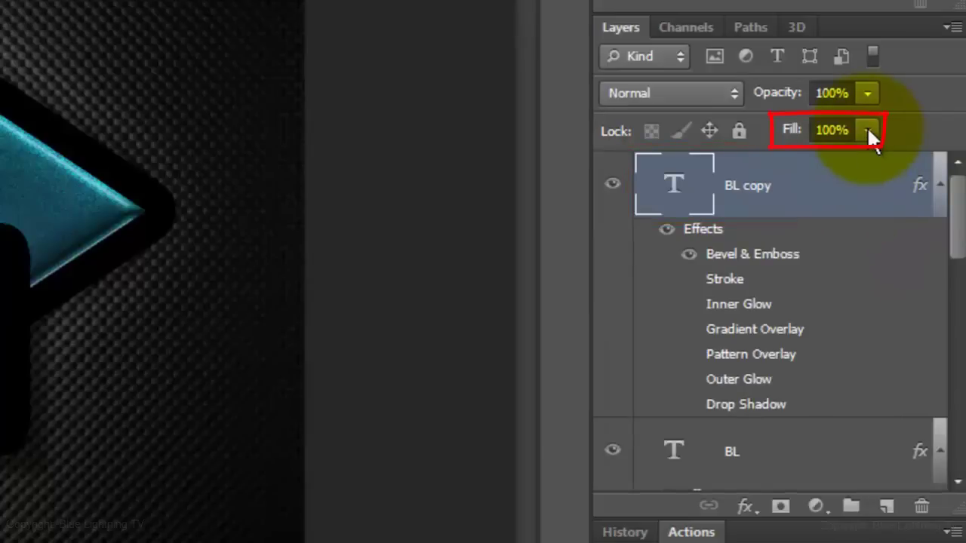
{"action": "left_click_drag", "start_coordinate": [866, 128], "coordinate": [689, 161]}
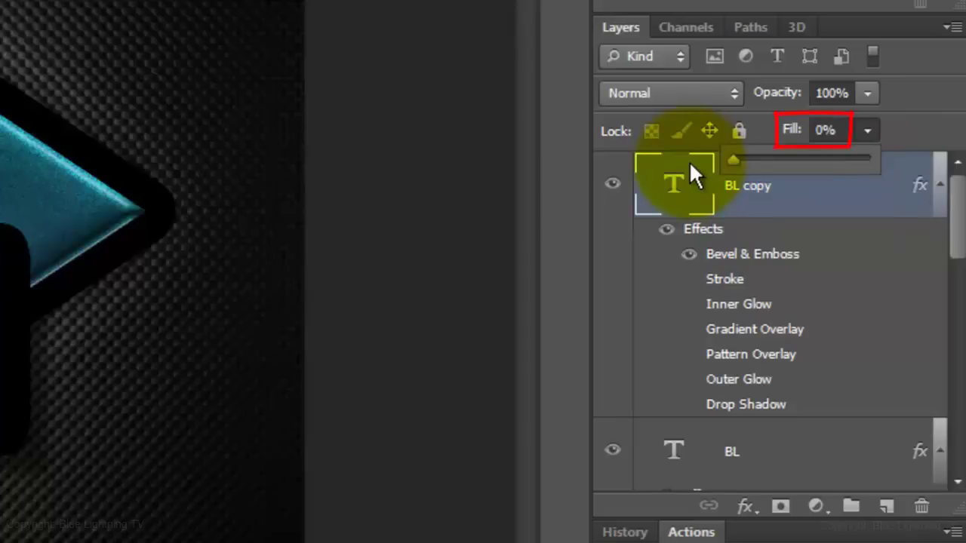
Set BL copy's Bevel & Emboss to Chisel Hard, size 13, angle 0°, altitude 32°.
{"action": "double_click", "coordinate": [741, 258]}
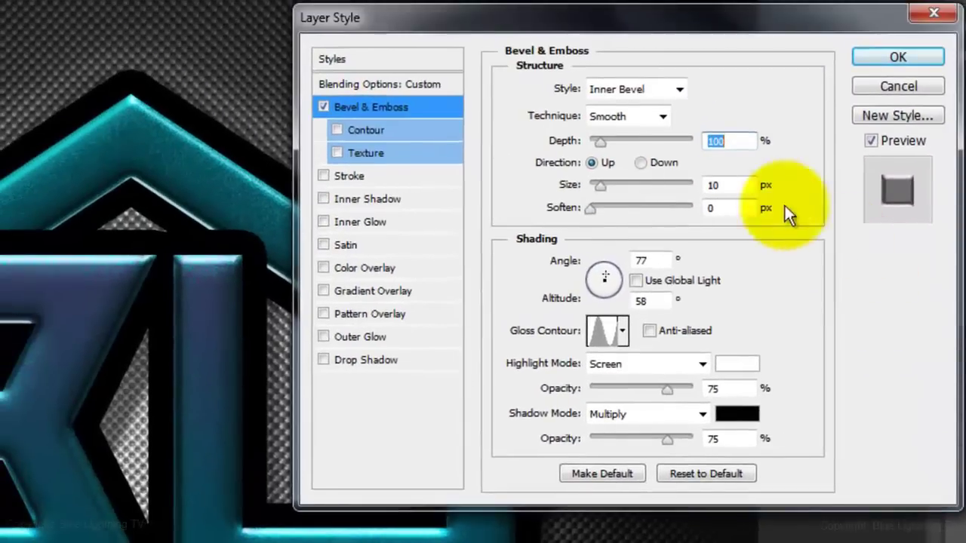
{"action": "left_click", "coordinate": [662, 116]}
{"action": "left_click", "coordinate": [638, 151]}
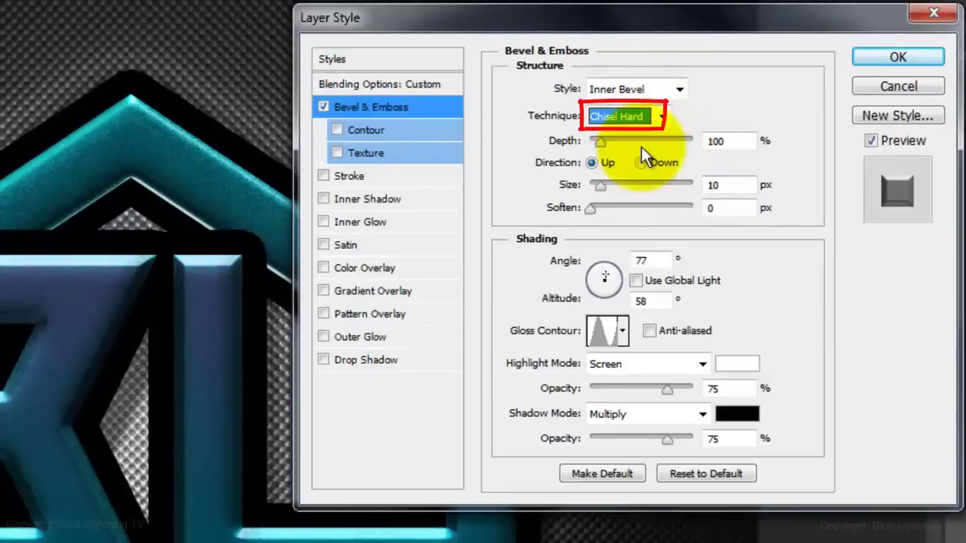
{"action": "double_click", "coordinate": [709, 184]}
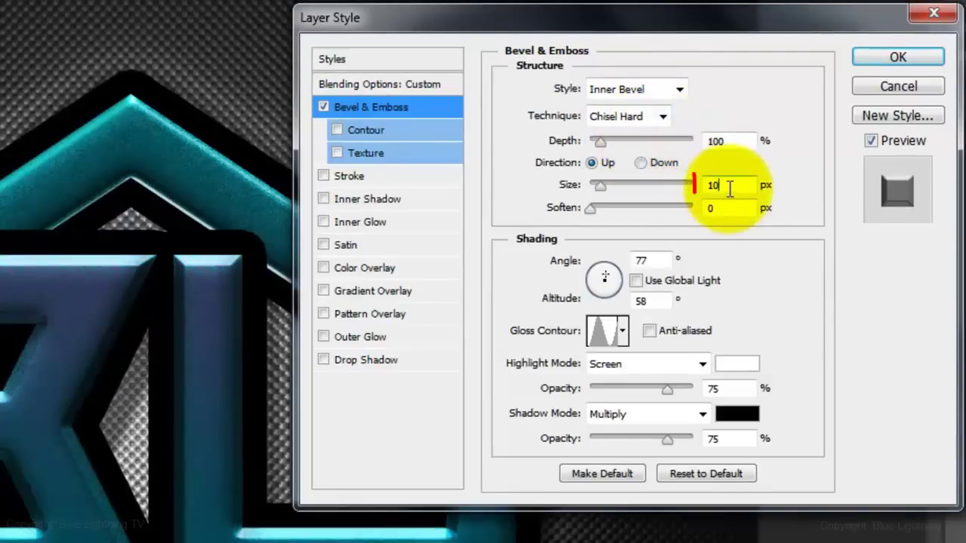
{"action": "type", "text": "13"}
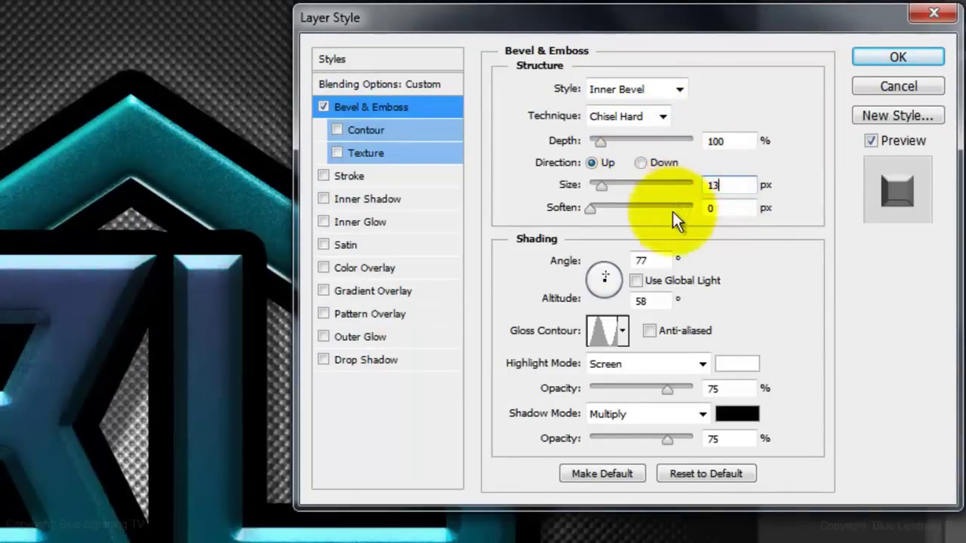
{"action": "double_click", "coordinate": [639, 259]}
{"action": "type", "text": "0"}
{"action": "key", "text": "Tab"}
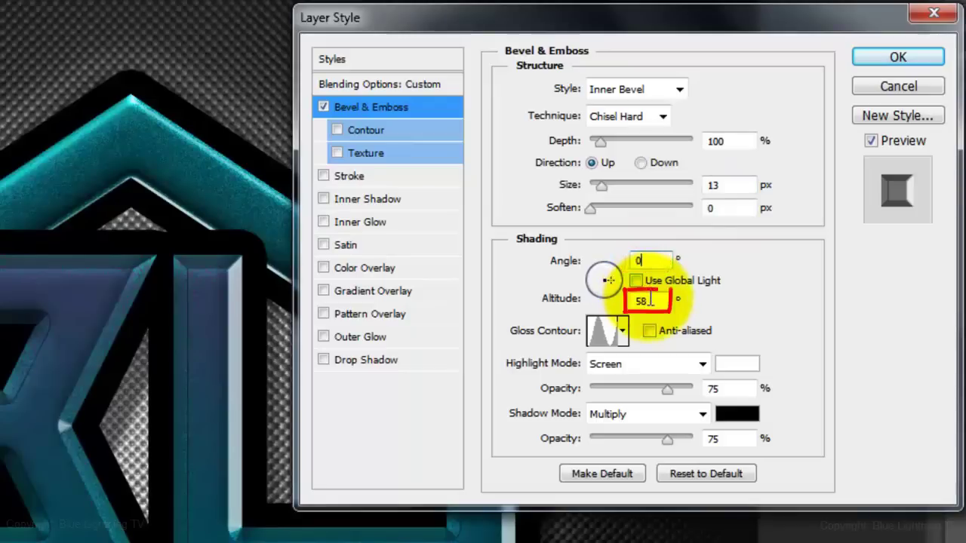
{"action": "type", "text": "32"}
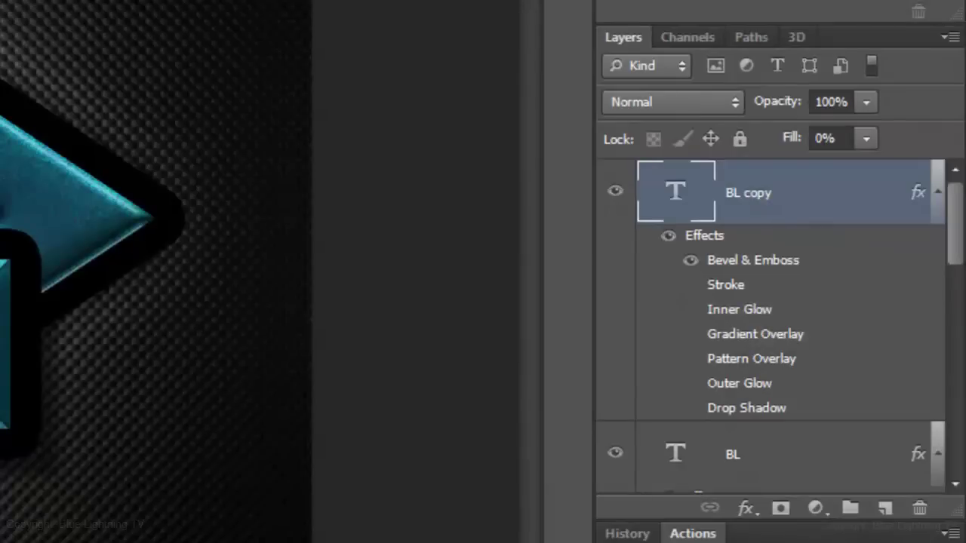
Stamp all visible layers into a new layer and set its Levels white input to 218.
{"action": "key", "text": "ctrl+shift+alt+e"}
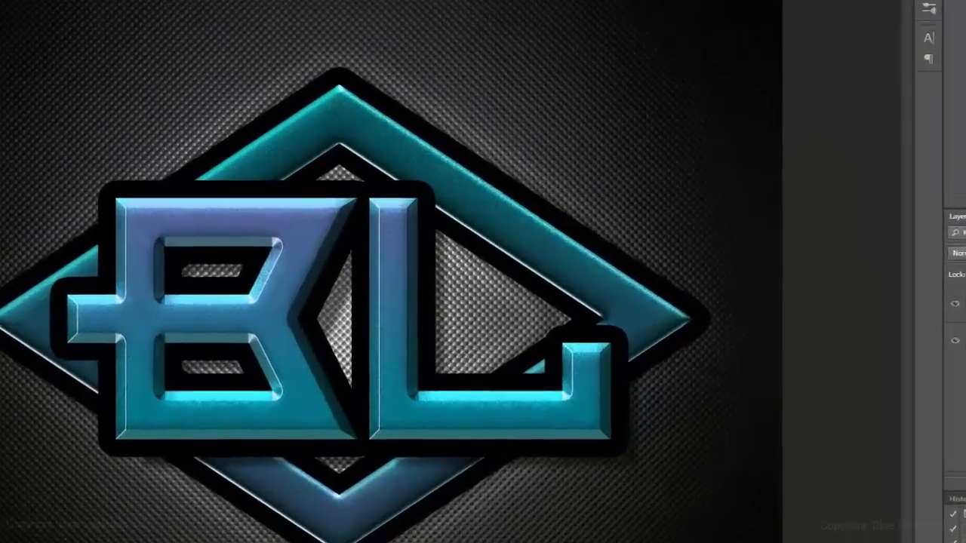
{"action": "key", "text": "ctrl+l"}
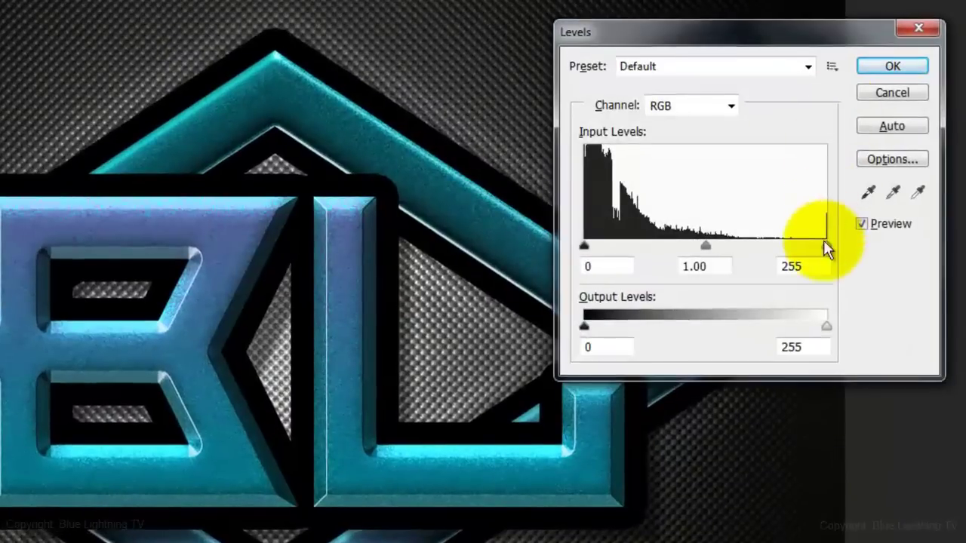
{"action": "left_click", "coordinate": [827, 249]}
{"action": "left_click_drag", "start_coordinate": [826, 247], "coordinate": [789, 244]}
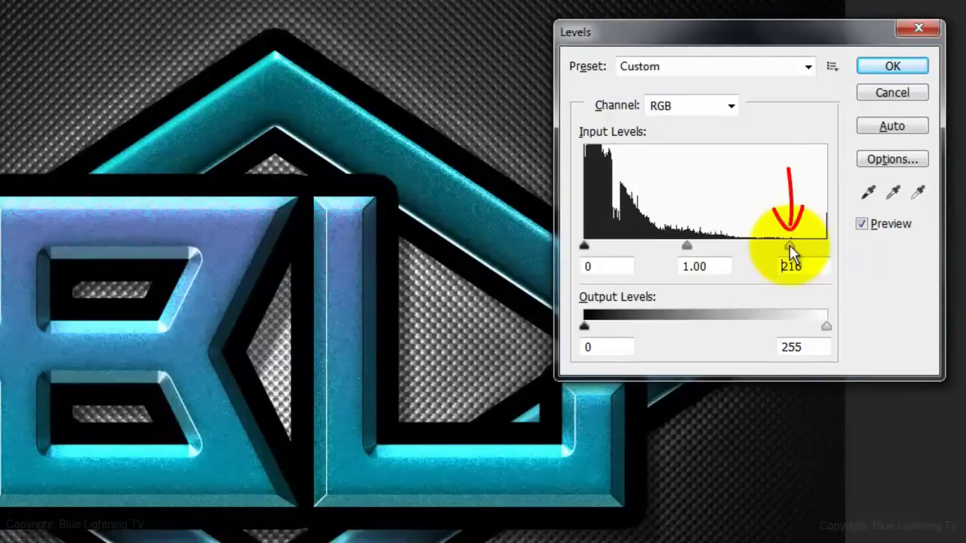
{"action": "left_click", "coordinate": [891, 66]}
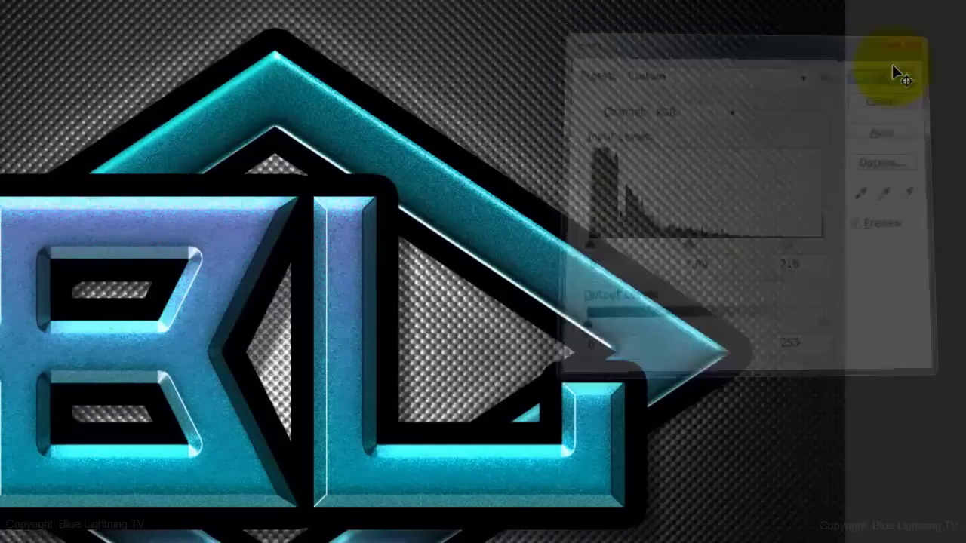